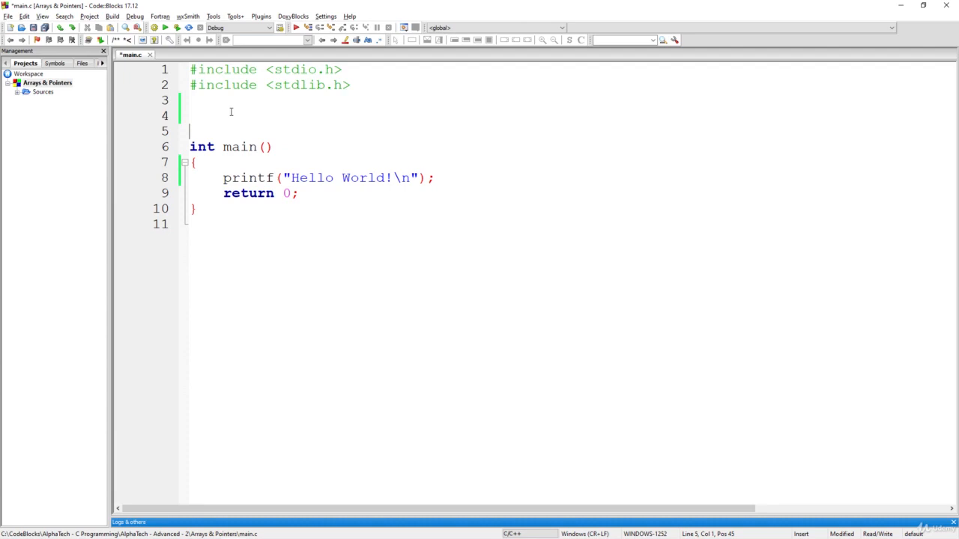
- Write two comment lines above main: receive two same-size arrays, swap values one-by-one in O(n)
{"action": "left_click", "coordinate": [231, 111]}
{"action": "type", "text": "// Recei"}
{"action": "type", "text": "ve 2 A"}
{"action": "type", "text": "rrays of the "}
{"action": "type", "text": "same size"}
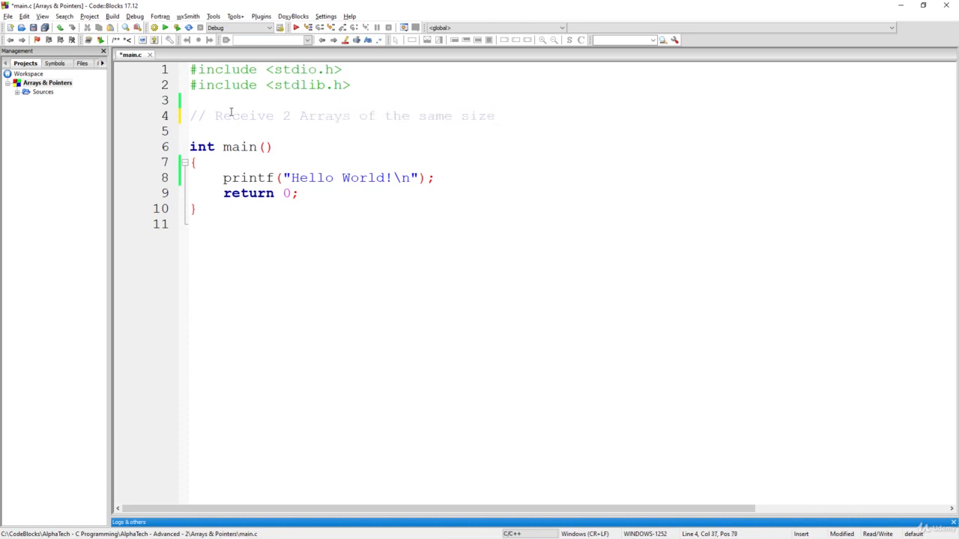
{"action": "key", "text": "Return"}
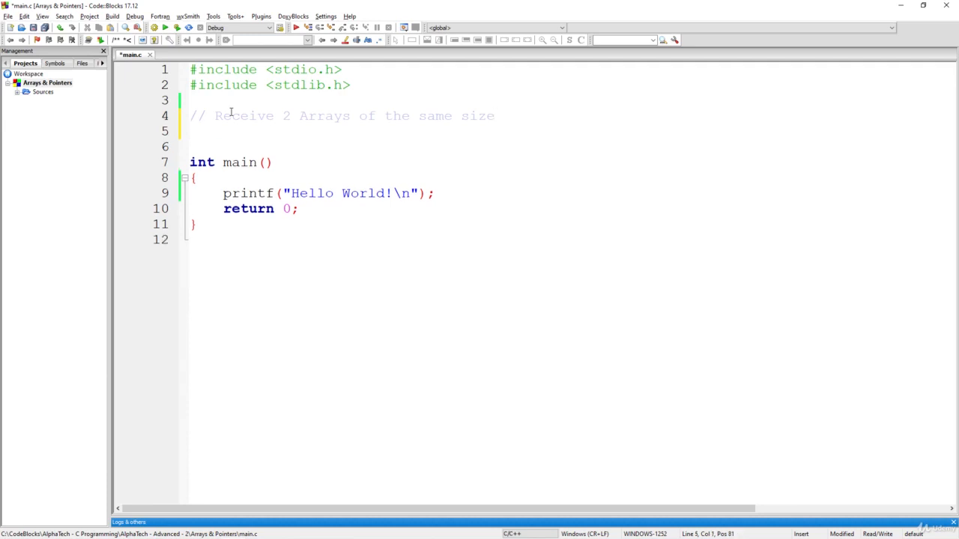
{"action": "type", "text": "// "}
{"action": "type", "text": "S"}
{"action": "type", "text": "wap bete"}
{"action": "type", "text": "we"}
{"action": "key", "text": "BackSpace"}
{"action": "key", "text": "BackSpace"}
{"action": "key", "text": "BackSpace"}
{"action": "type", "text": "we"}
{"action": "type", "text": "en "}
{"action": "type", "text": "between their "}
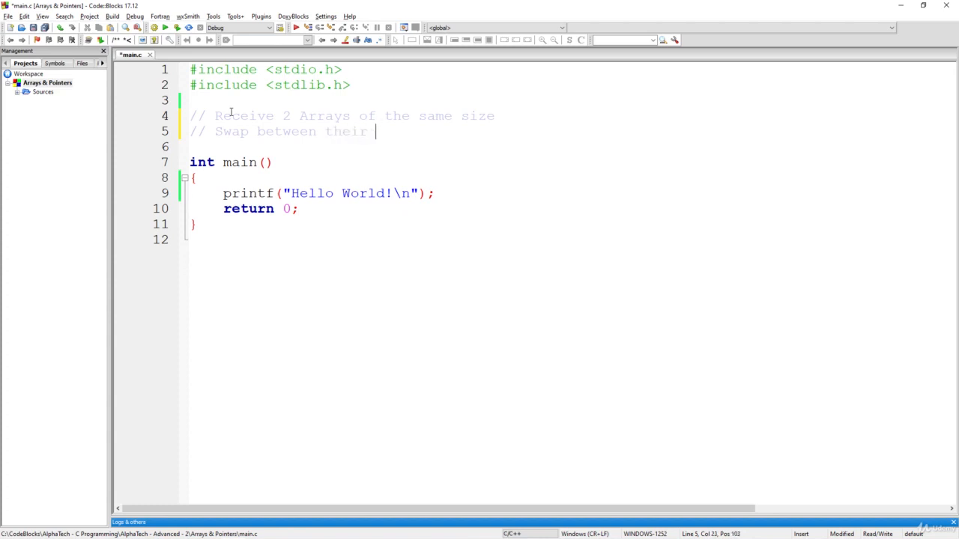
{"action": "type", "text": "values "}
{"action": "type", "text": "one-by-on"}
{"action": "type", "text": "e"}
{"action": "type", "text": "--> "}
{"action": "type", "text": "O(n"}
{"action": "type", "text": ")"}
{"action": "double_click", "coordinate": [583, 132]}
{"action": "left_click", "coordinate": [462, 150]}
- Leave a blank line below the comments and save main.c
{"action": "key", "text": "Return"}
{"action": "key", "text": "Return"}
{"action": "key", "text": "Up"}
{"action": "key", "text": "Up"}
{"action": "key", "text": "ctrl+s"}
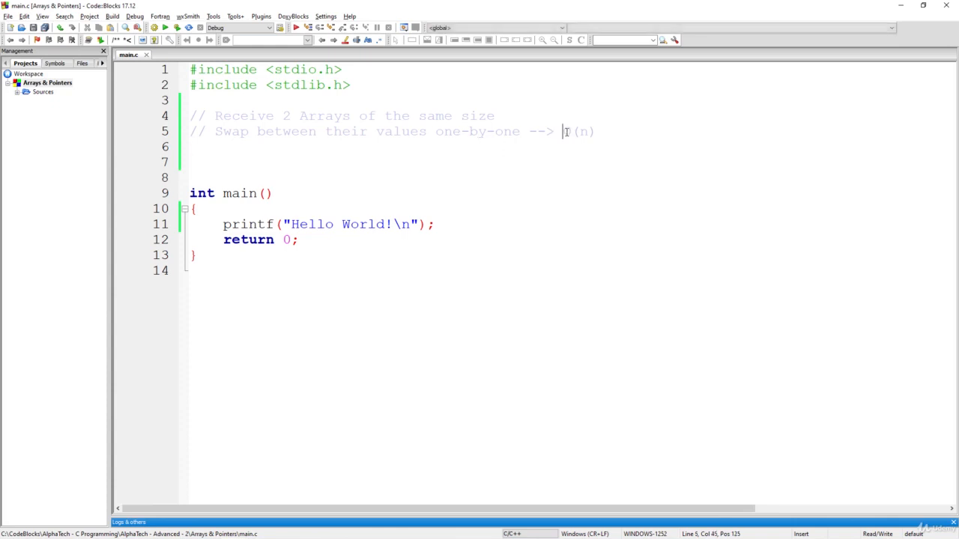
{"action": "left_click_drag", "start_coordinate": [563, 132], "coordinate": [593, 132]}
{"action": "left_click", "coordinate": [512, 144]}
- Add '#define SIZE 5' on the blank line below the comments
{"action": "left_click", "coordinate": [212, 163]}
{"action": "type", "text": "#define SIZE"}
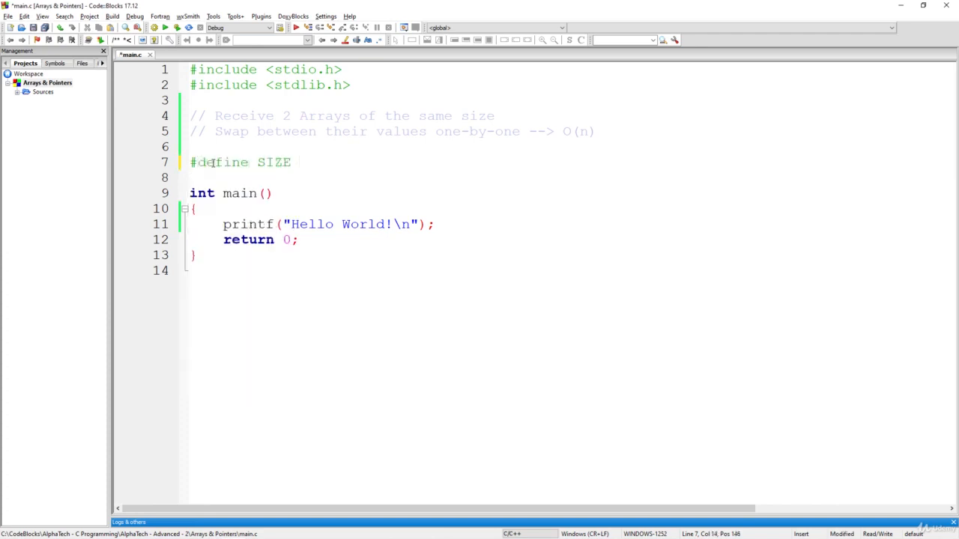
{"action": "type", "text": " 5"}
- Replace the Hello World print with 'int Array1[SIZE] = {1,3,6,8,10};' in main
{"action": "key", "text": "Down"}
{"action": "key", "text": "Down"}
{"action": "key", "text": "Down"}
{"action": "key", "text": "Down"}
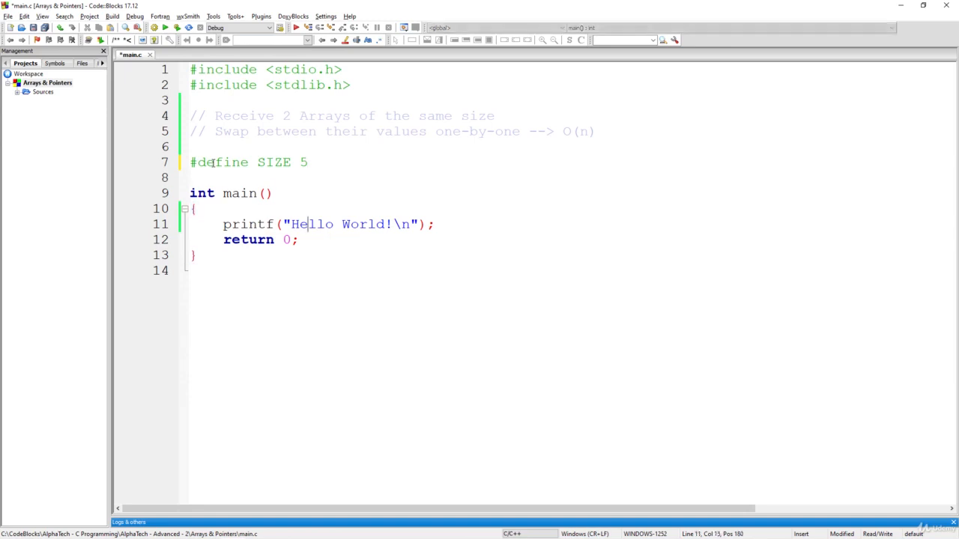
{"action": "key", "text": "End"}
{"action": "key", "text": "shift+Home"}
{"action": "key", "text": "Delete"}
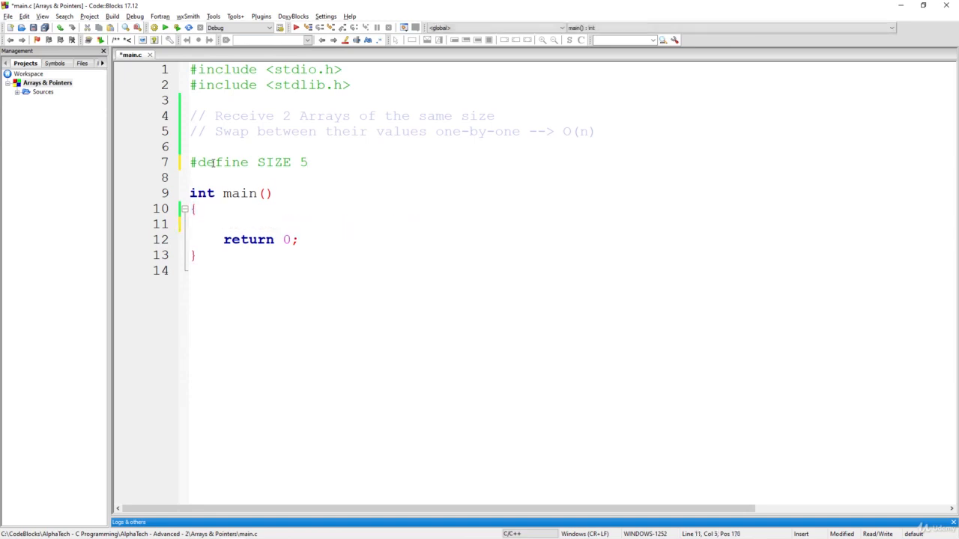
{"action": "type", "text": "int "}
{"action": "type", "text": "Array1"}
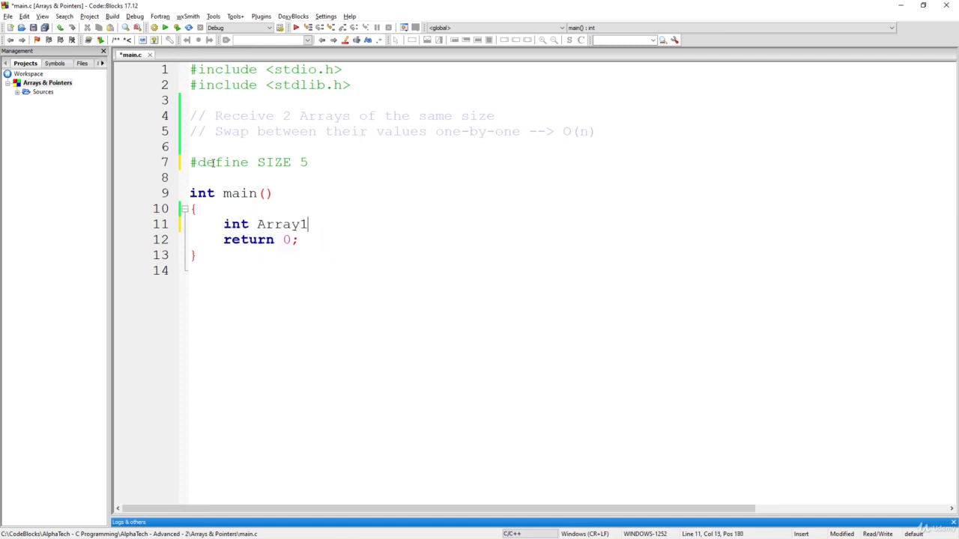
{"action": "type", "text": "[SIZE"}
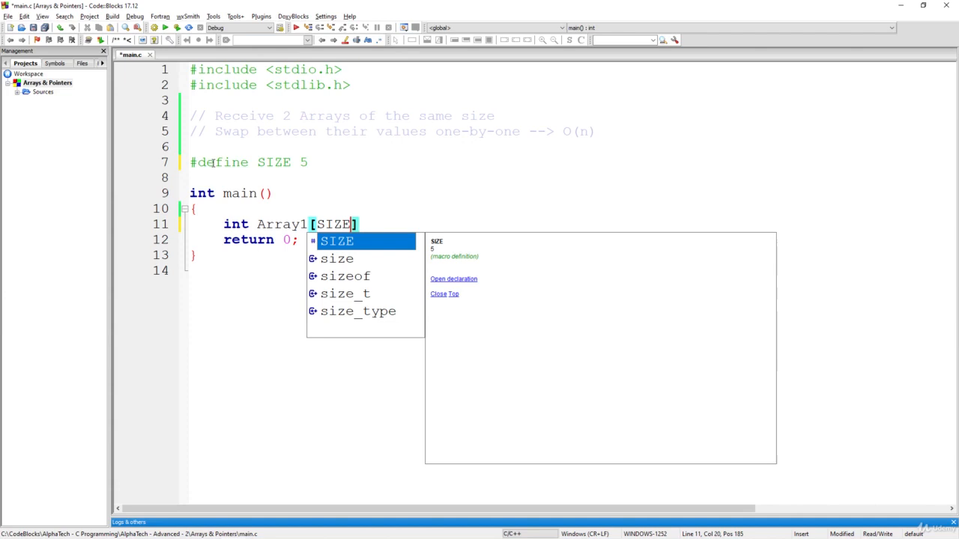
{"action": "key", "text": "Right"}
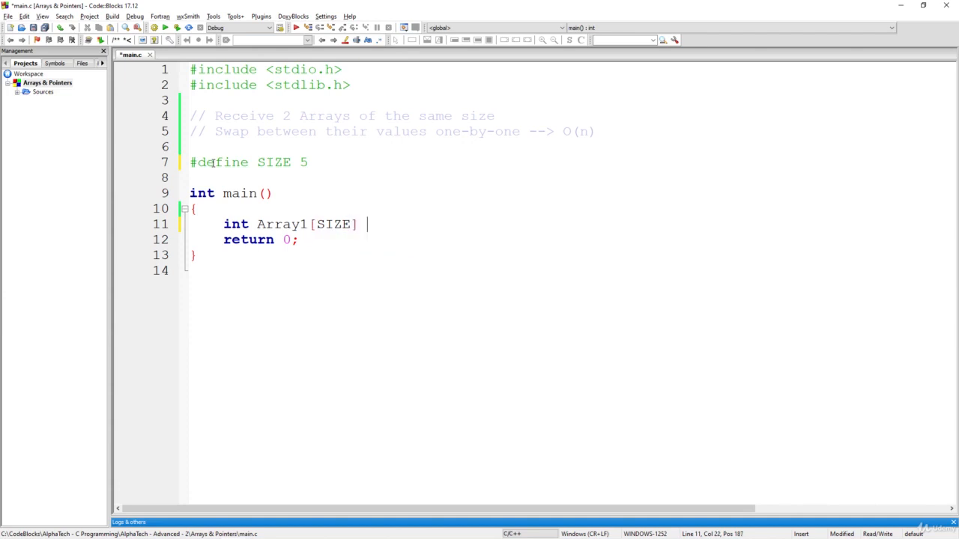
{"action": "type", "text": "= {1,"}
{"action": "type", "text": "3,6,8"}
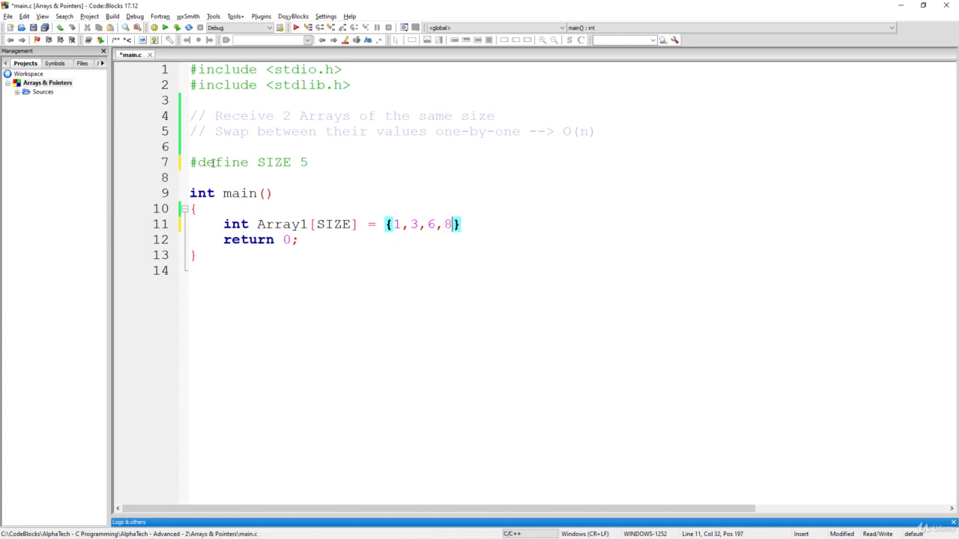
{"action": "type", "text": ",10"}
{"action": "key", "text": "End"}
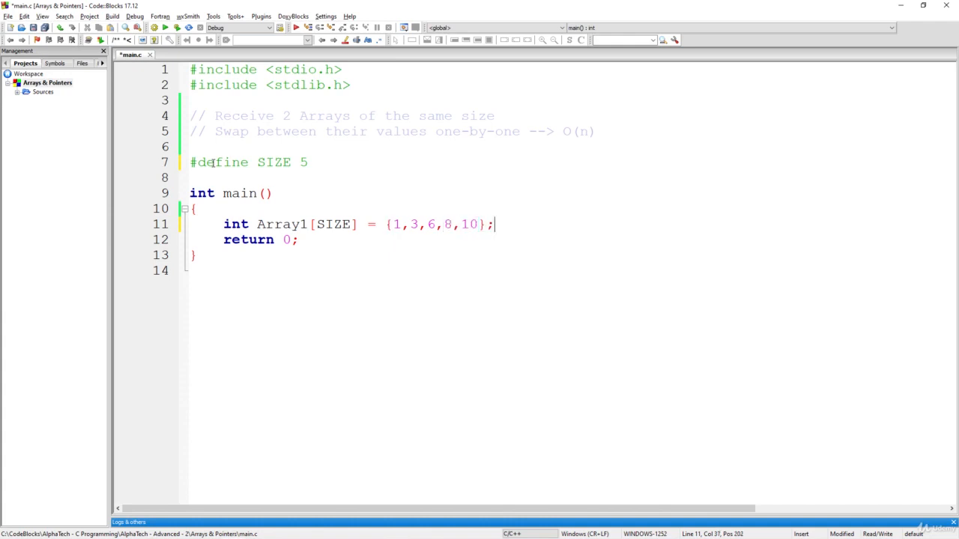
{"action": "type", "text": ";"}
- Duplicate the Array1 line below it and rename the copy to Array2
{"action": "key", "text": "shift+Home"}
{"action": "key", "text": "ctrl+c"}
{"action": "key", "text": "End"}
{"action": "key", "text": "Return"}
{"action": "key", "text": "ctrl+v"}
{"action": "key", "text": "Left"}
{"action": "key", "text": "Left"}
{"action": "key", "text": "Left"}
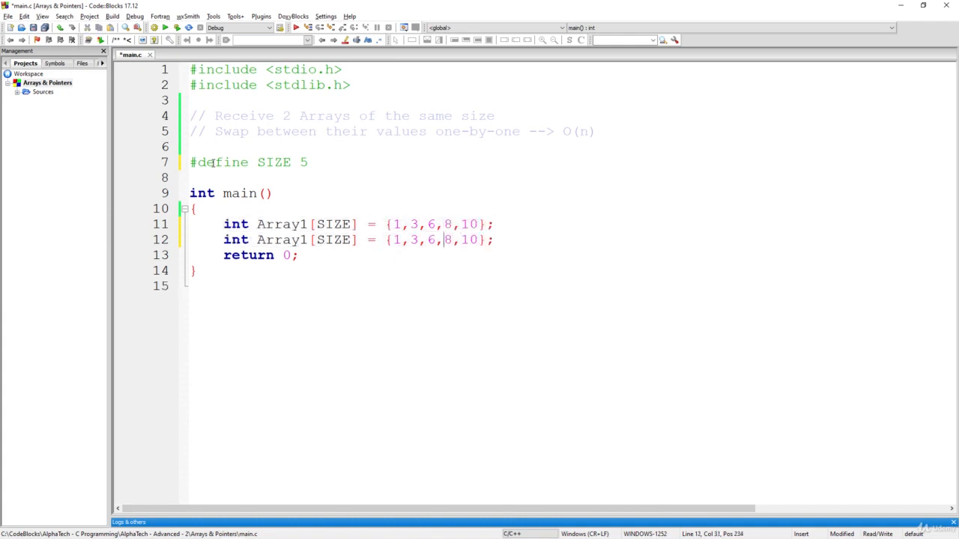
{"action": "key", "text": "Left"}
{"action": "key", "text": "Left"}
{"action": "key", "text": "Left"}
{"action": "key", "text": "Left"}
{"action": "key", "text": "Left"}
{"action": "key", "text": "Left"}
{"action": "key", "text": "Left"}
{"action": "key", "text": "Left"}
{"action": "key", "text": "Left"}
{"action": "key", "text": "BackSpace"}
{"action": "type", "text": "2"}
- Change Array2's initializer values to 2,2,4,11,17 and save main.c
{"action": "key", "text": "Escape"}
{"action": "key", "text": "Right"}
{"action": "key", "text": "Right"}
{"action": "key", "text": "Right"}
{"action": "key", "text": "Delete"}
{"action": "type", "text": "2"}
{"action": "key", "text": "Right"}
{"action": "key", "text": "Delete"}
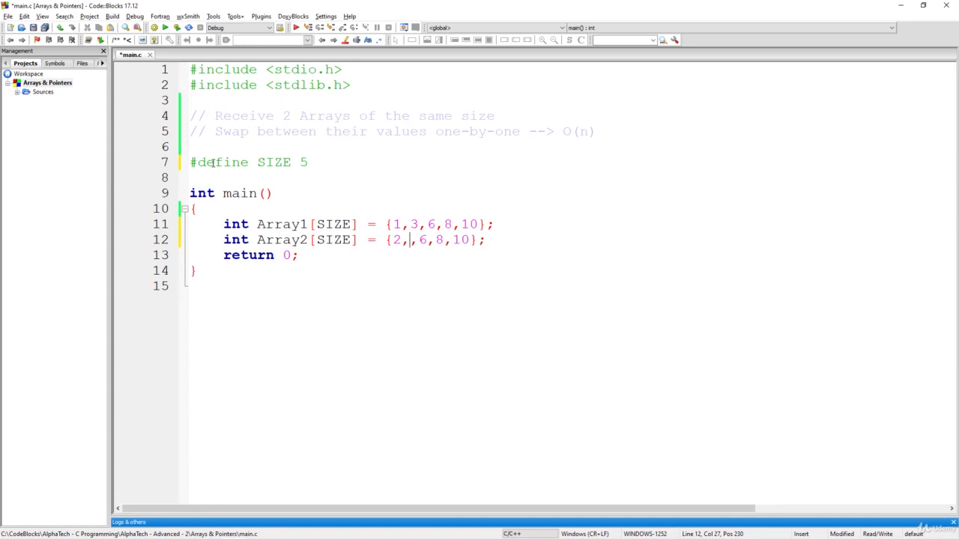
{"action": "type", "text": "2"}
{"action": "key", "text": "Right"}
{"action": "key", "text": "Delete"}
{"action": "type", "text": "4"}
{"action": "key", "text": "Right"}
{"action": "key", "text": "Delete"}
{"action": "type", "text": "11"}
{"action": "key", "text": "Right"}
{"action": "key", "text": "Delete"}
{"action": "key", "text": "Delete"}
{"action": "type", "text": "1"}
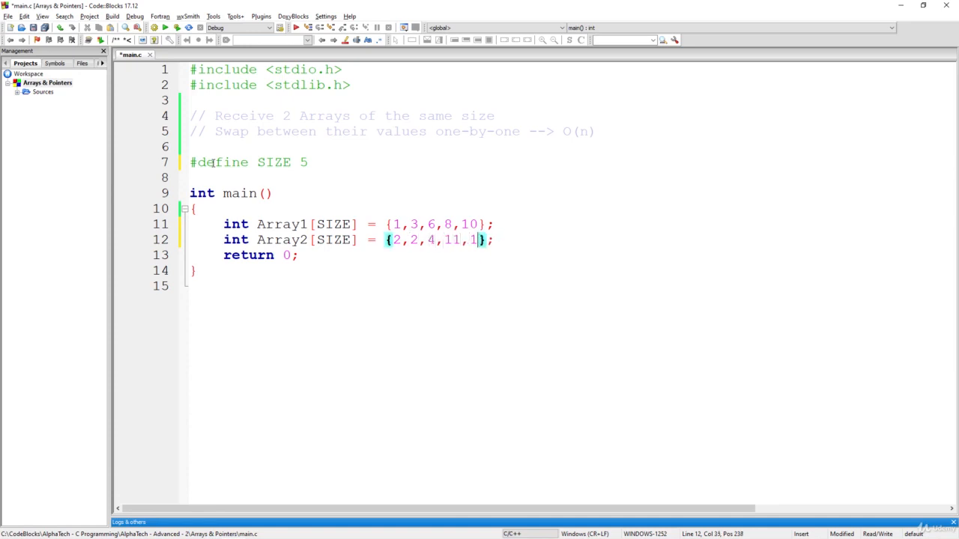
{"action": "type", "text": "7"}
{"action": "key", "text": "ctrl+s"}
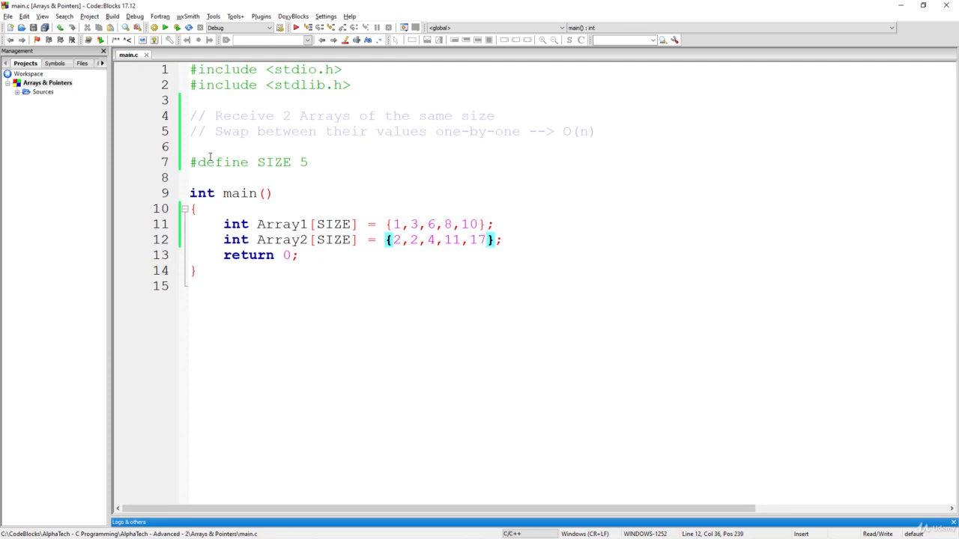
- Add a 'void swap(int *val1, int *val2)' function header on new lines above main
{"action": "left_click", "coordinate": [380, 266]}
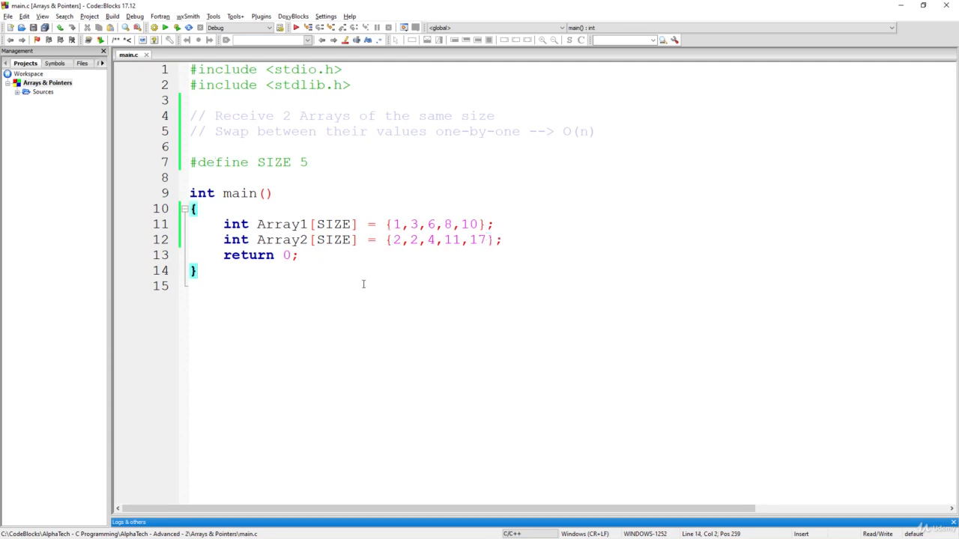
{"action": "key", "text": "Up"}
{"action": "key", "text": "Up"}
{"action": "key", "text": "Up"}
{"action": "key", "text": "Return"}
{"action": "key", "text": "Return"}
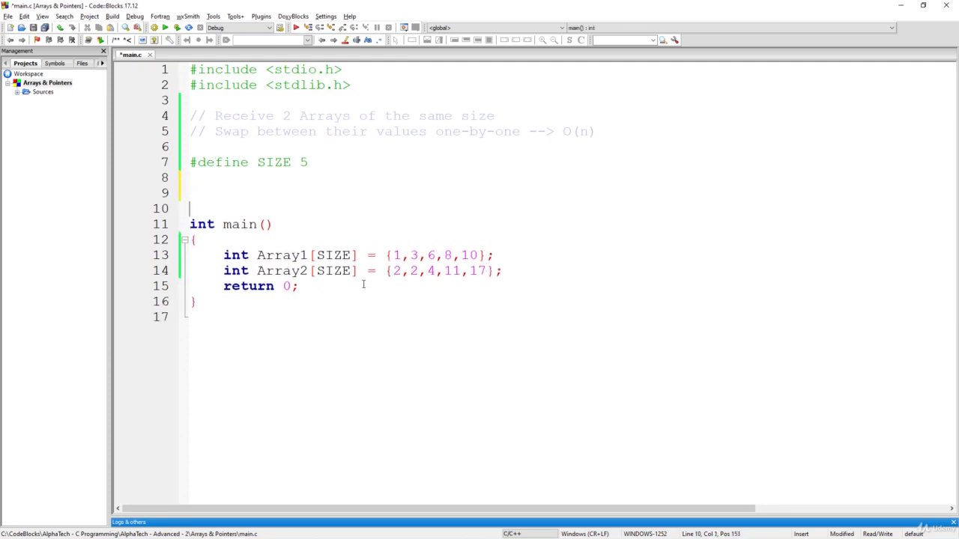
{"action": "key", "text": "Up"}
{"action": "key", "text": "ctrl+s"}
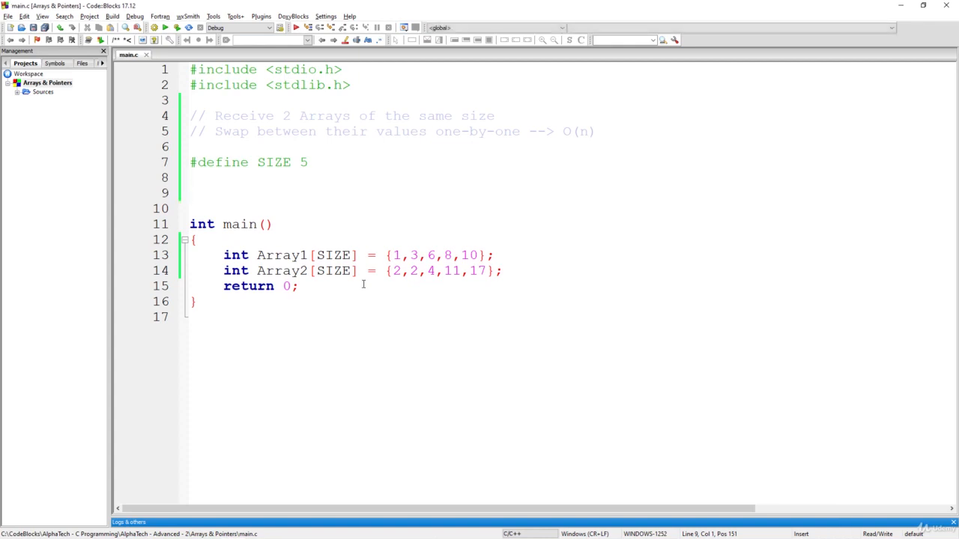
{"action": "type", "text": "v"}
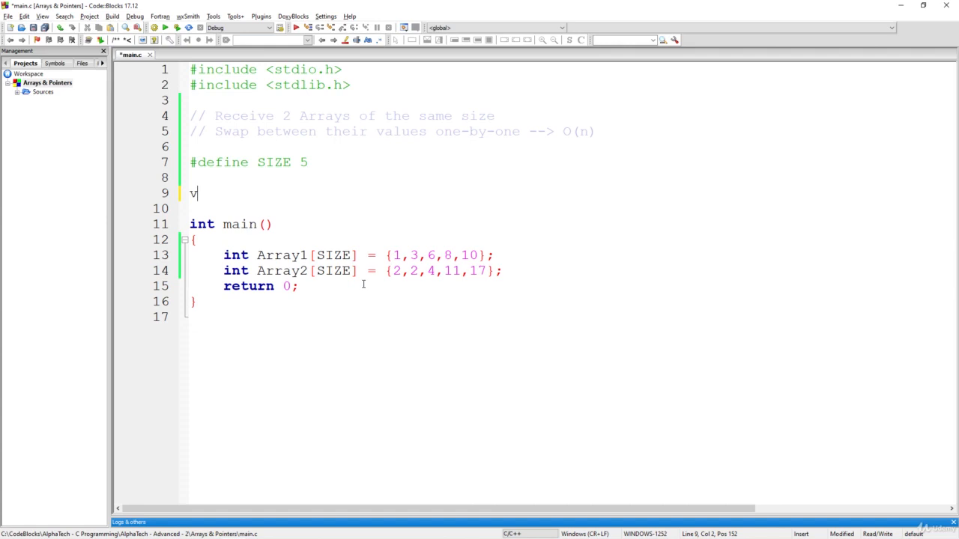
{"action": "type", "text": "oid "}
{"action": "type", "text": "swap"}
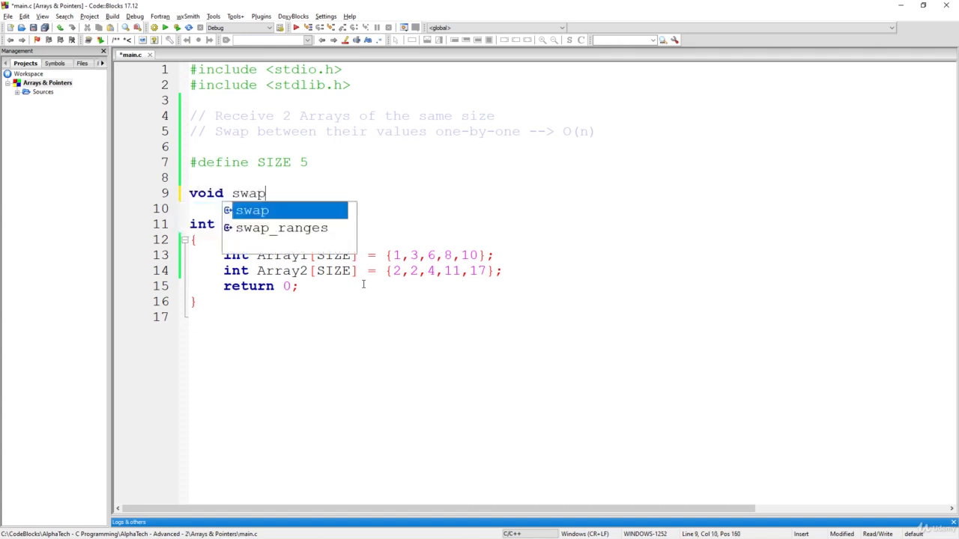
{"action": "type", "text": "(int*"}
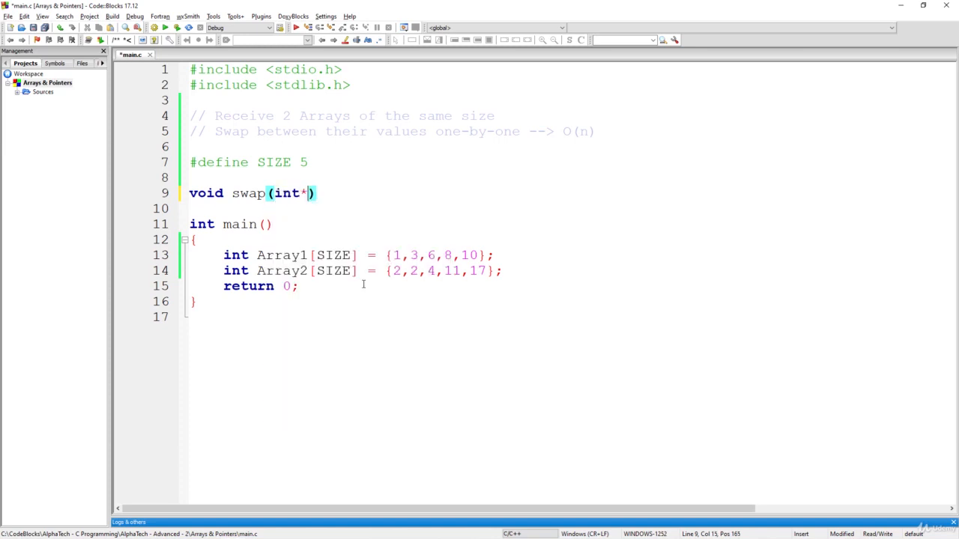
{"action": "key", "text": "BackSpace"}
{"action": "type", "text": "*"}
{"action": "type", "text": "val1, "}
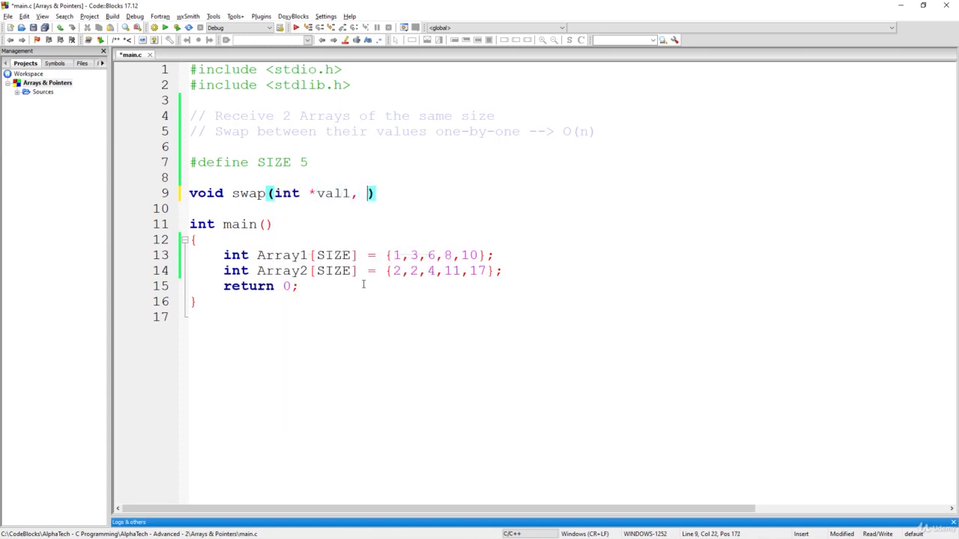
{"action": "type", "text": "int *val2"}
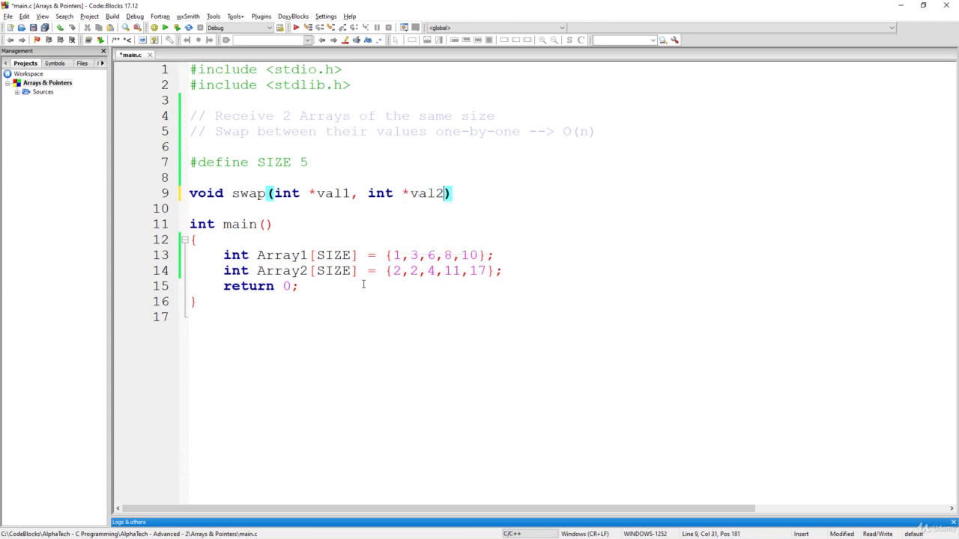
{"action": "key", "text": "End"}
{"action": "key", "text": "Return"}
{"action": "type", "text": "{"}
- Fill swap's body with temp = *val1, *val1 = *val2, *val2 = temp, and save main.c
{"action": "key", "text": "Return"}
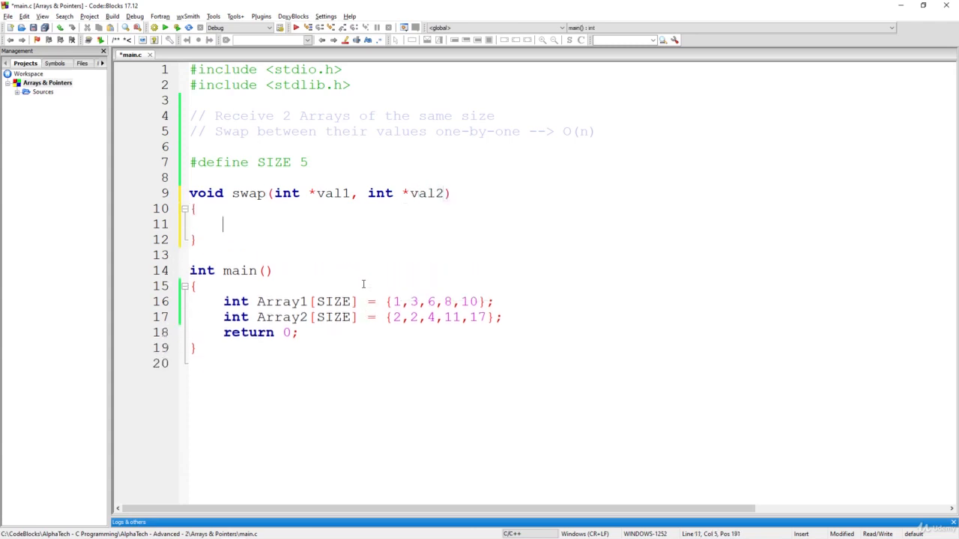
{"action": "type", "text": "int temp;"}
{"action": "key", "text": "Return"}
{"action": "type", "text": "temp "}
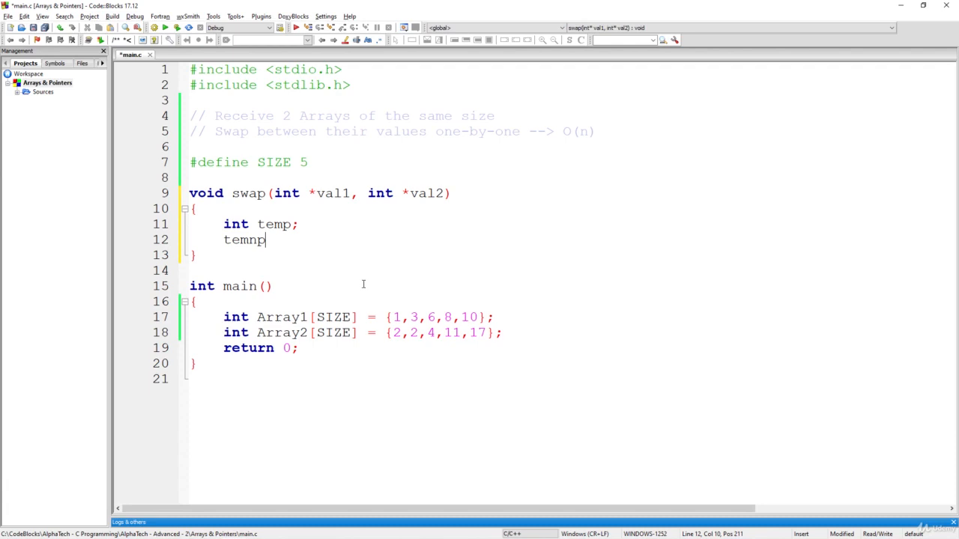
{"action": "type", "text": "= *val"}
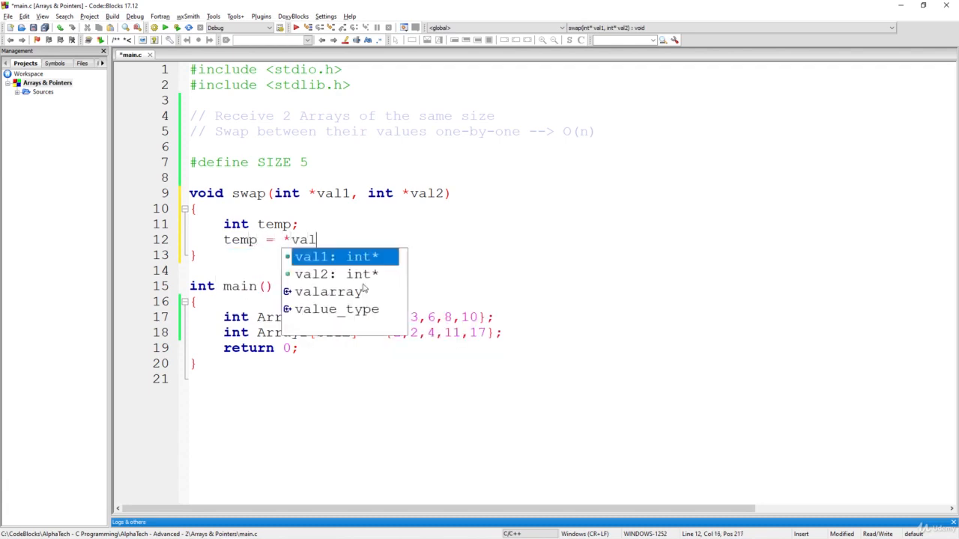
{"action": "type", "text": "1;"}
{"action": "key", "text": "Return"}
{"action": "type", "text": "*"}
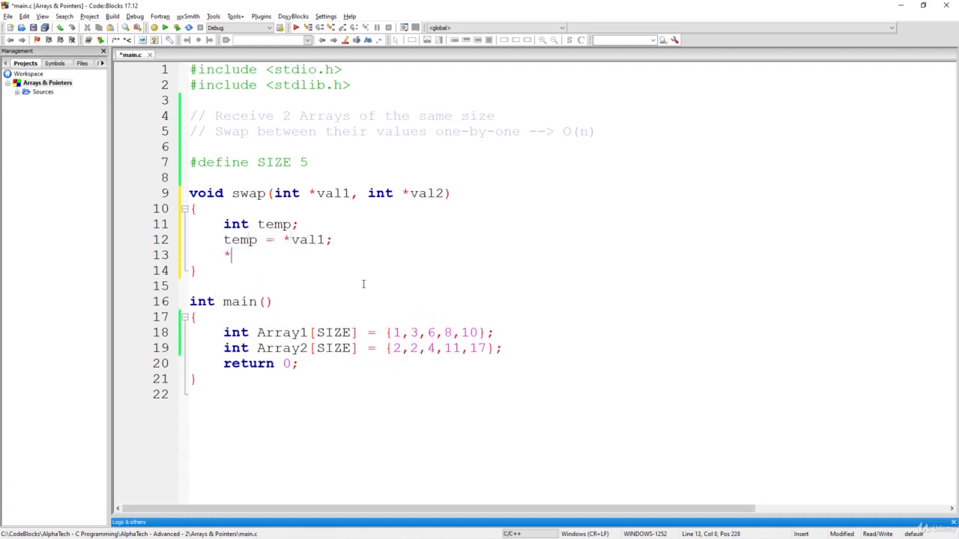
{"action": "type", "text": "val1 = "}
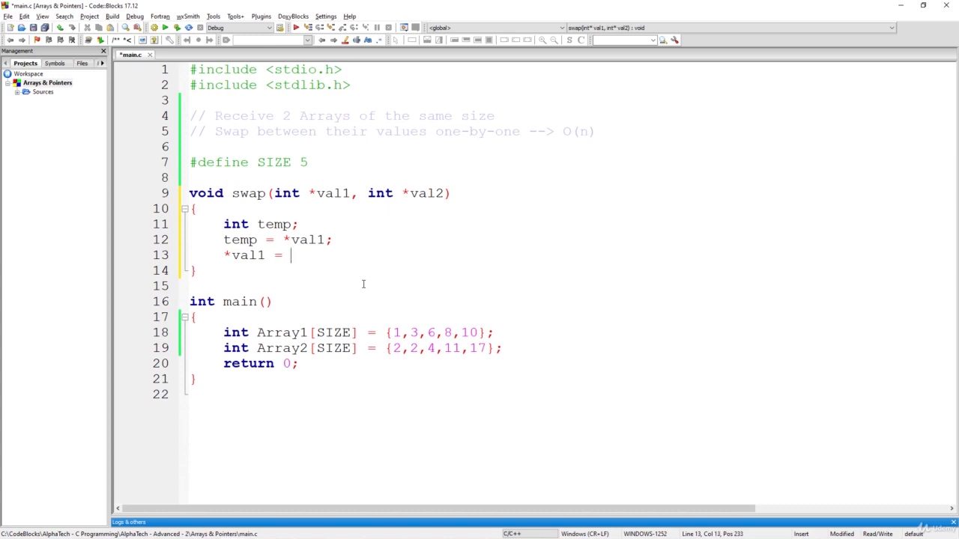
{"action": "type", "text": "*val2;;"}
{"action": "key", "text": "Return"}
{"action": "type", "text": "*val"}
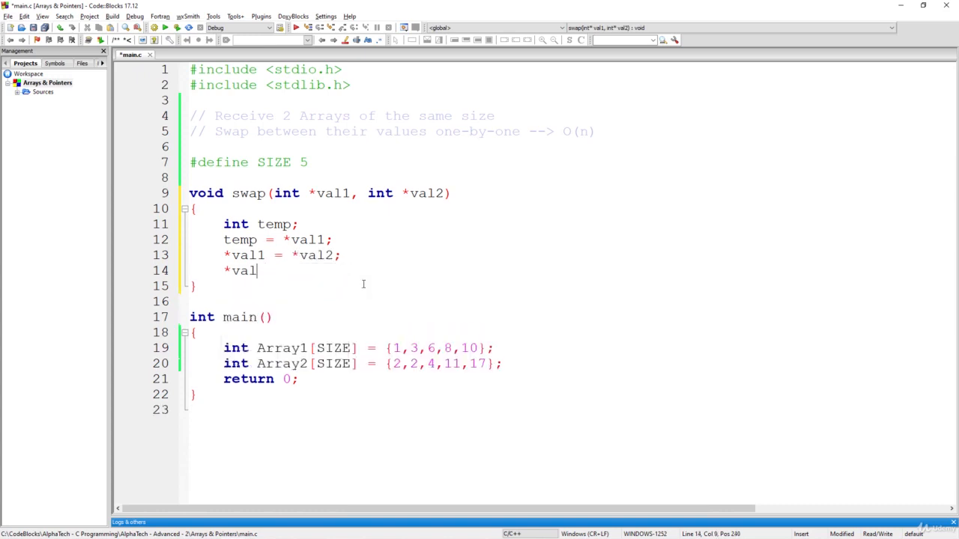
{"action": "type", "text": "2 = "}
{"action": "type", "text": "temp;"}
{"action": "key", "text": "ctrl+s"}
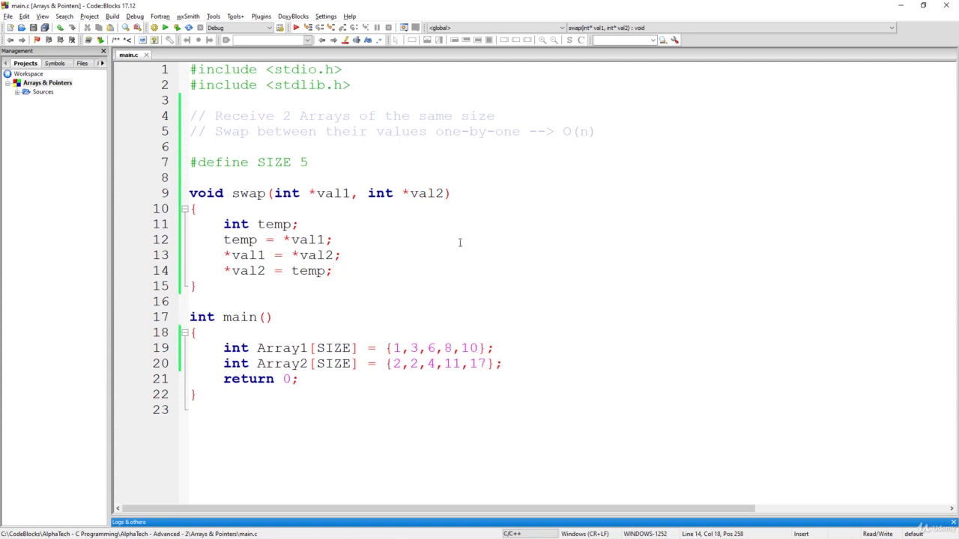
{"action": "left_click", "coordinate": [509, 366]}
{"action": "left_click", "coordinate": [283, 290]}
- Write the header 'void swapArrayON(int *arr1, int *arr2)' between swap and main
{"action": "key", "text": "Return"}
{"action": "key", "text": "Return"}
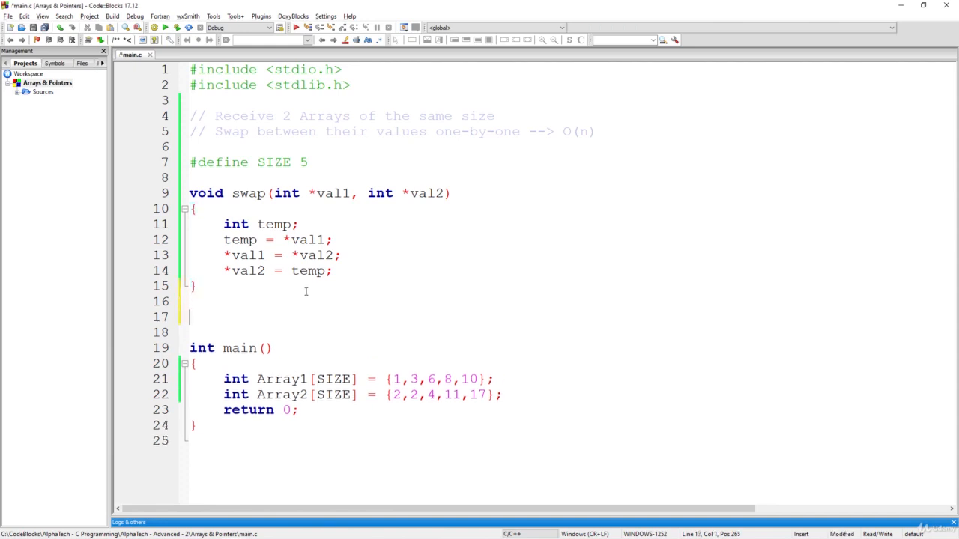
{"action": "type", "text": "void "}
{"action": "type", "text": "swap_"}
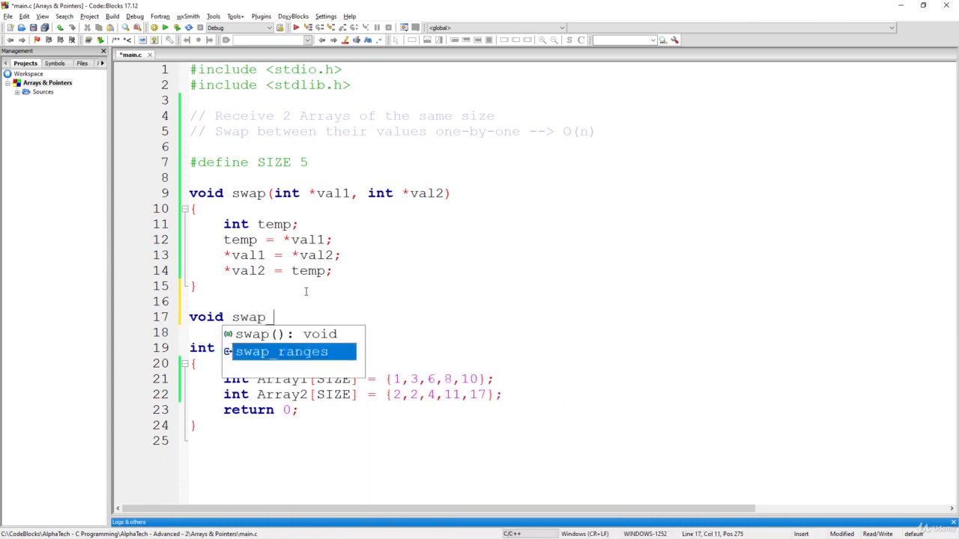
{"action": "type", "text": "on"}
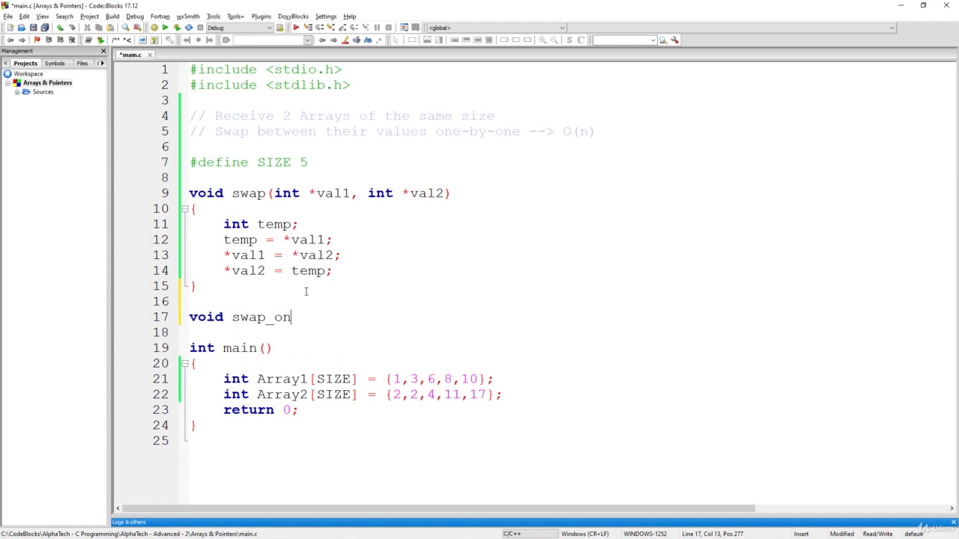
{"action": "key", "text": "BackSpace"}
{"action": "key", "text": "BackSpace"}
{"action": "key", "text": "BackSpace"}
{"action": "type", "text": "Arra"}
{"action": "type", "text": "yON("}
{"action": "type", "text": "int *"}
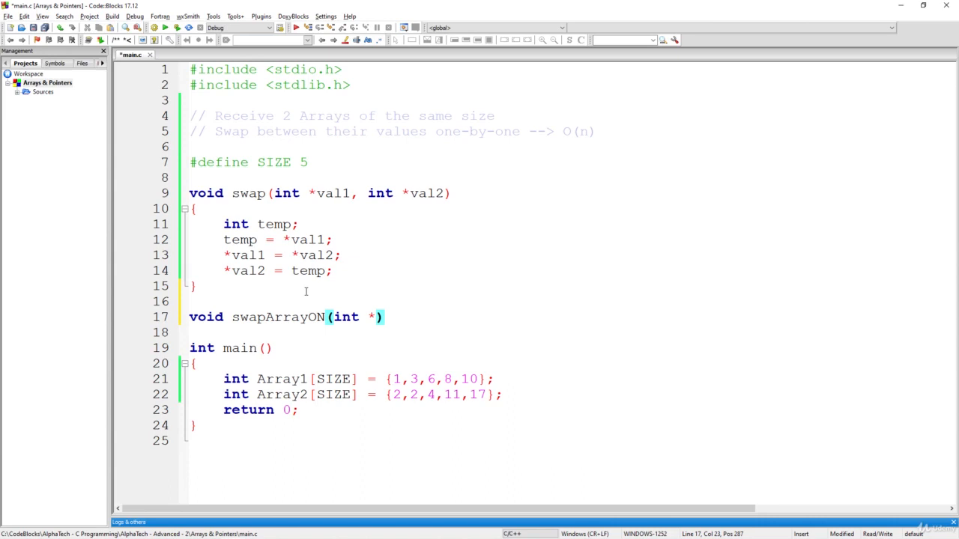
{"action": "type", "text": "arr1"}
{"action": "type", "text": ", int *"}
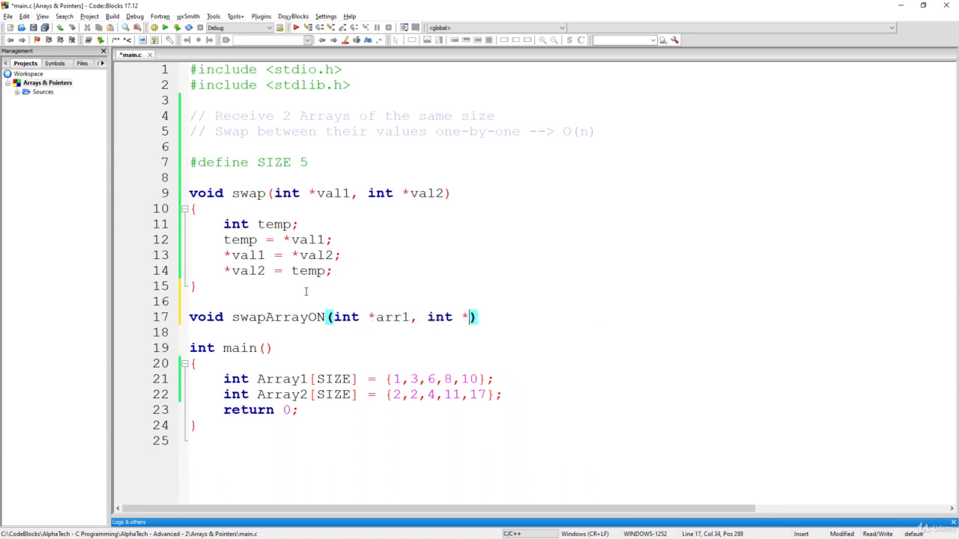
{"action": "type", "text": "arr2"}
{"action": "key", "text": "End"}
{"action": "double_click", "coordinate": [342, 379]}
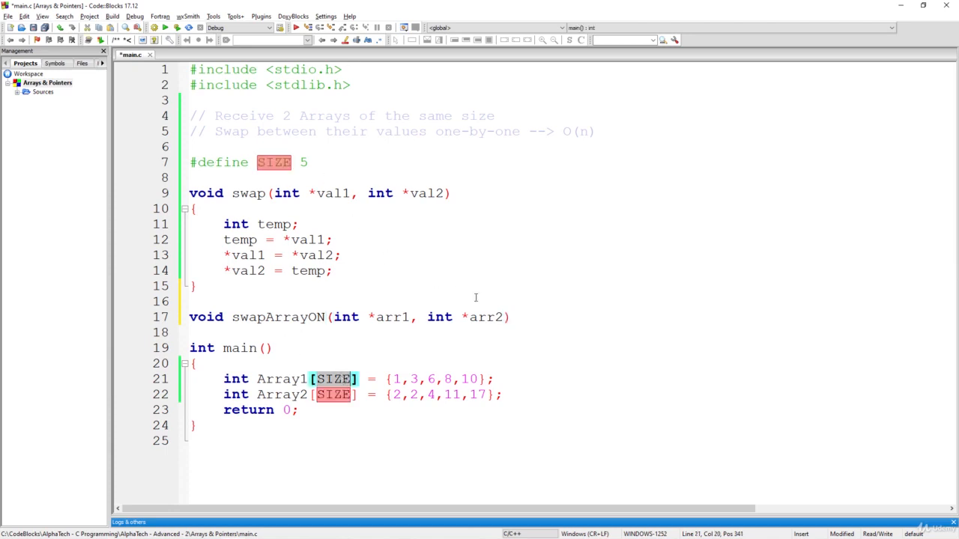
{"action": "left_click", "coordinate": [524, 317]}
{"action": "key", "text": "Return"}
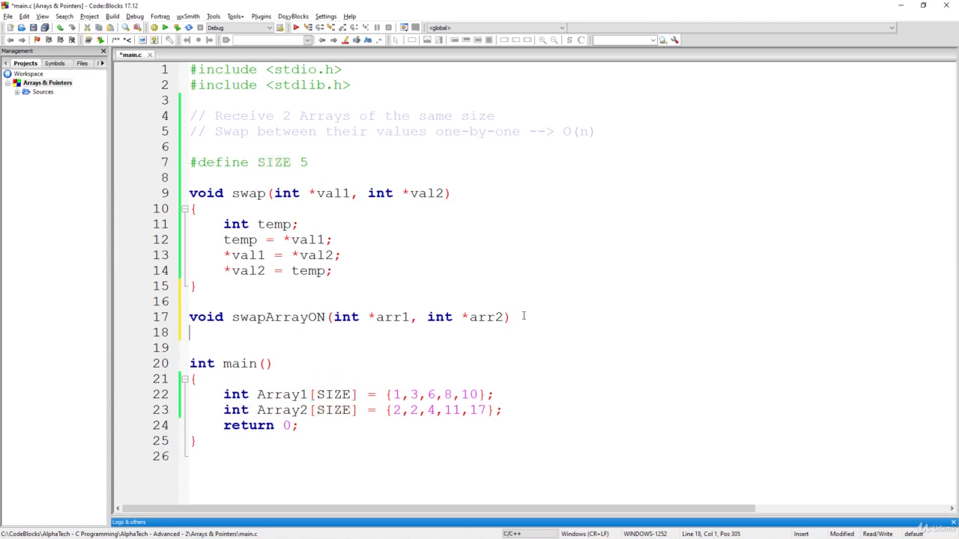
{"action": "type", "text": "{"}
- Give swapArrayON a body looping i from 0 to SIZE calling swap(&arr1[i], &arr2[i]), and save
{"action": "key", "text": "Return"}
{"action": "key", "text": "ctrl+s"}
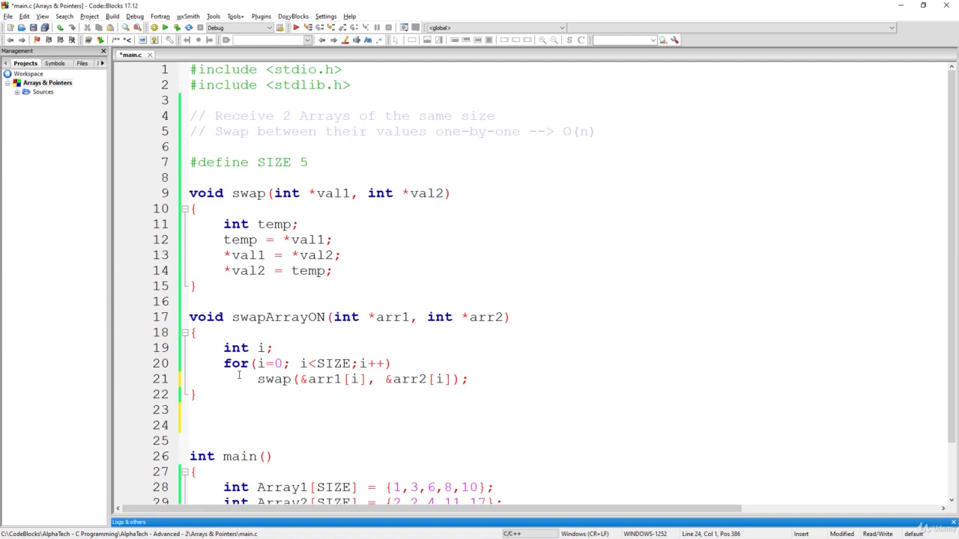
{"action": "type", "text": "void "}
{"action": "type", "text": "printArr("}
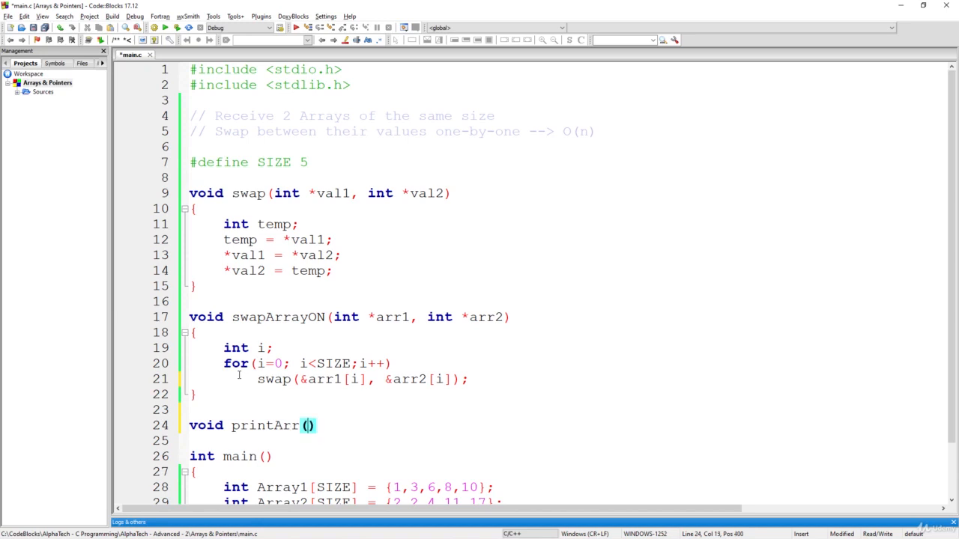
{"action": "type", "text": "int *"}
{"action": "type", "text": "arr)"}
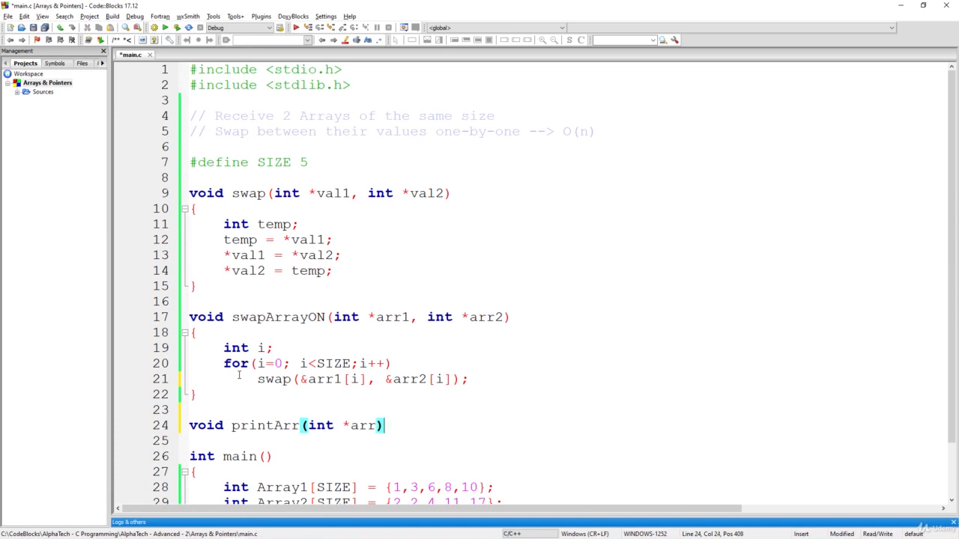
- Start printArr's body: declare int i and a for loop from 0 to SIZE
{"action": "key", "text": "Return"}
{"action": "type", "text": "{"}
{"action": "key", "text": "Return"}
{"action": "type", "text": "int "}
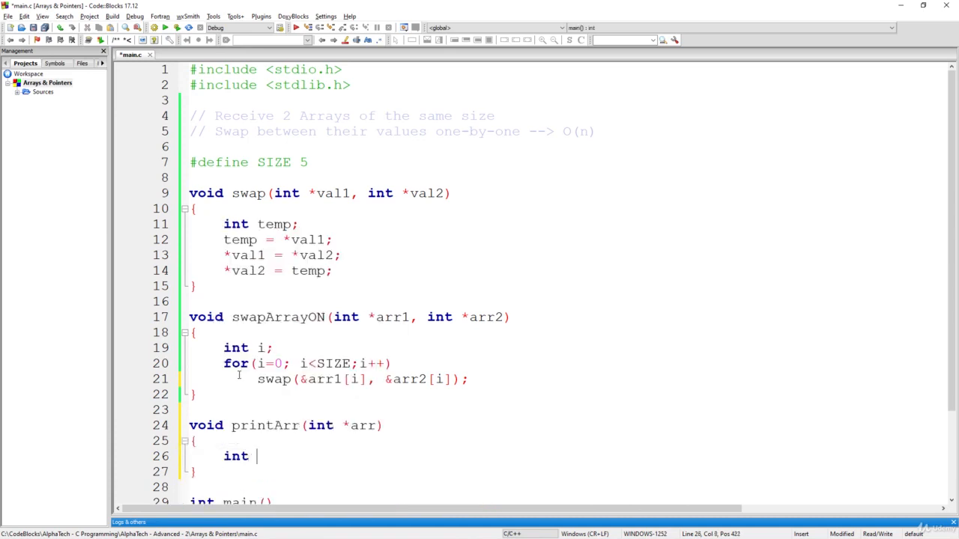
{"action": "type", "text": "i;"}
{"action": "key", "text": "Return"}
{"action": "type", "text": "for ("}
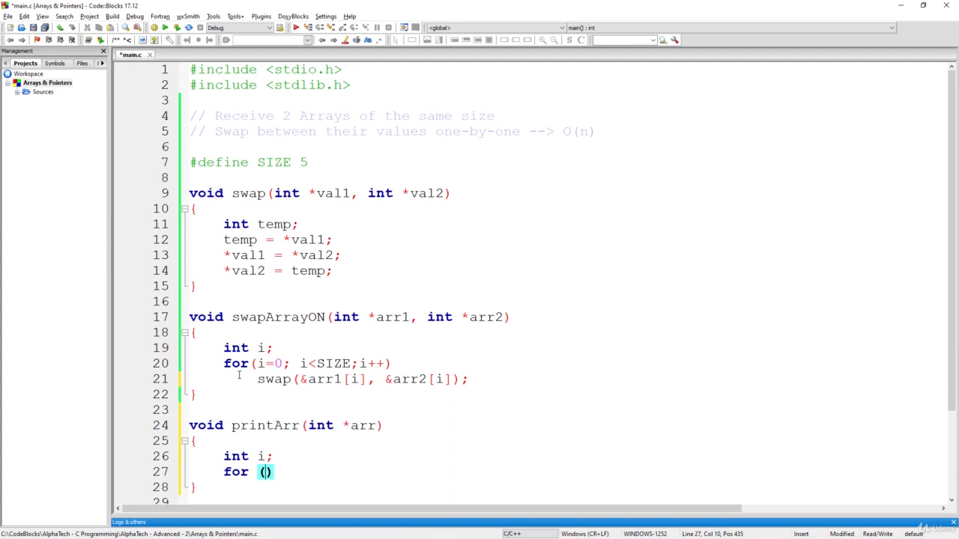
{"action": "type", "text": "i=0;i<z"}
{"action": "key", "text": "BackSpace"}
{"action": "type", "text": "SIZE"}
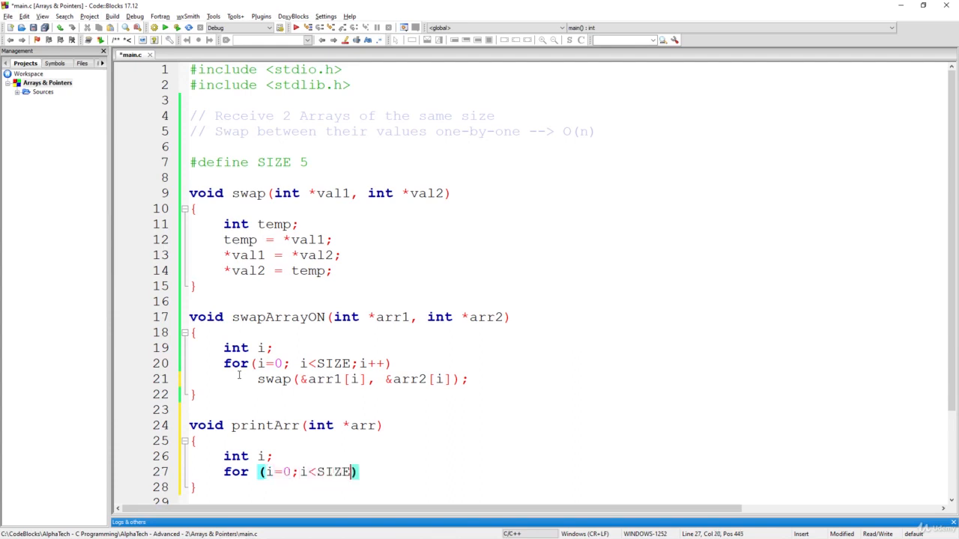
{"action": "type", "text": ";i++"}
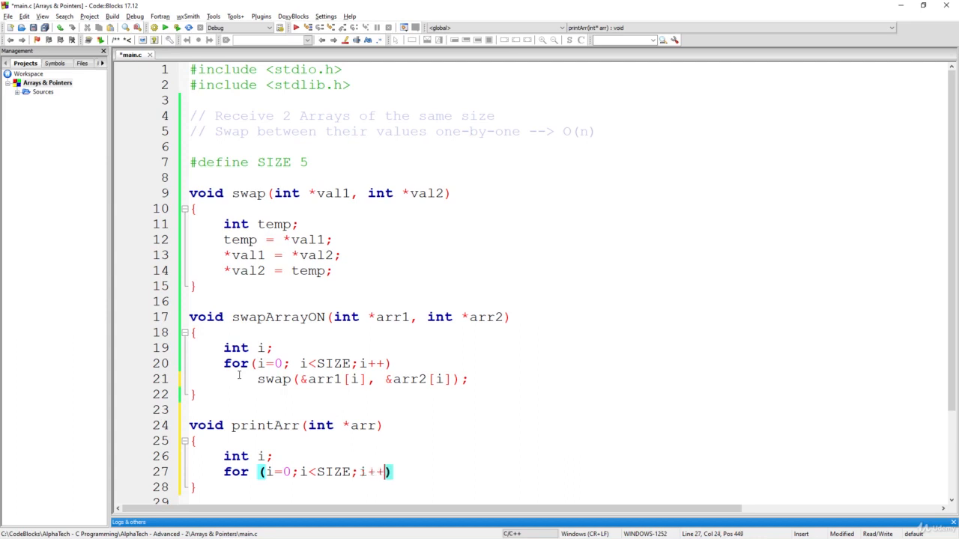
{"action": "key", "text": "Return"}
{"action": "type", "text": "pr"}
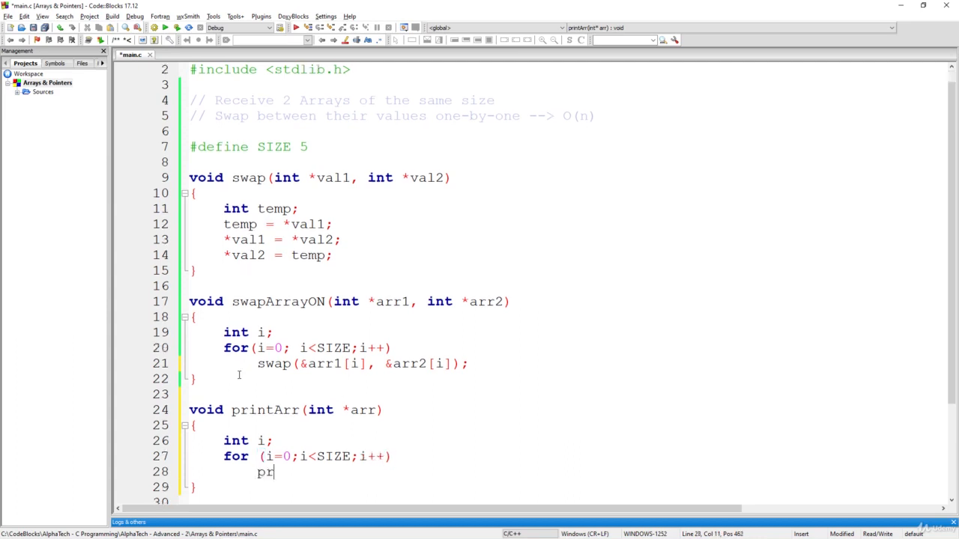
{"action": "type", "text": "intf(("}
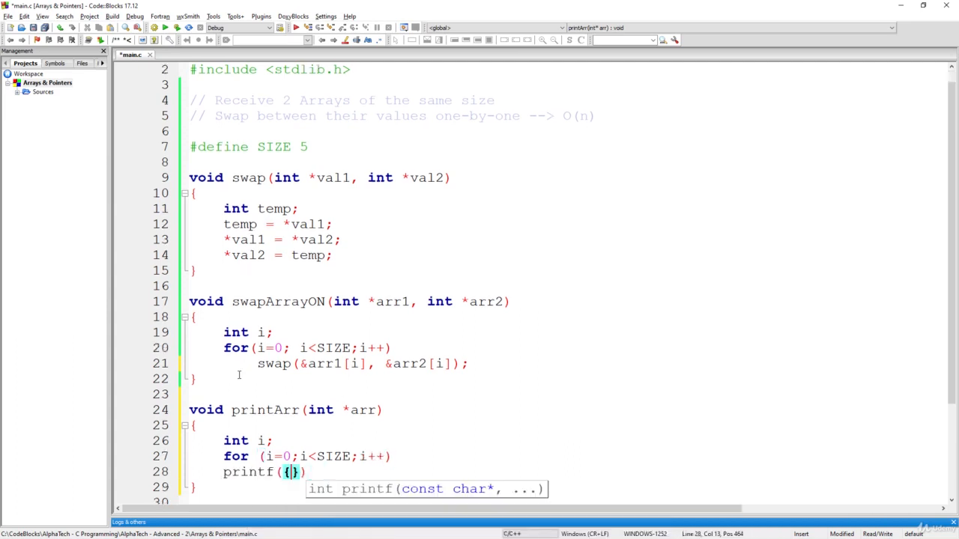
{"action": "type", "text": "{"}
- Inside the loop print each arr[i] with printf("%d ", arr[i]), then a newline after it; save
{"action": "key", "text": "Home"}
{"action": "key", "text": "ctrl+z"}
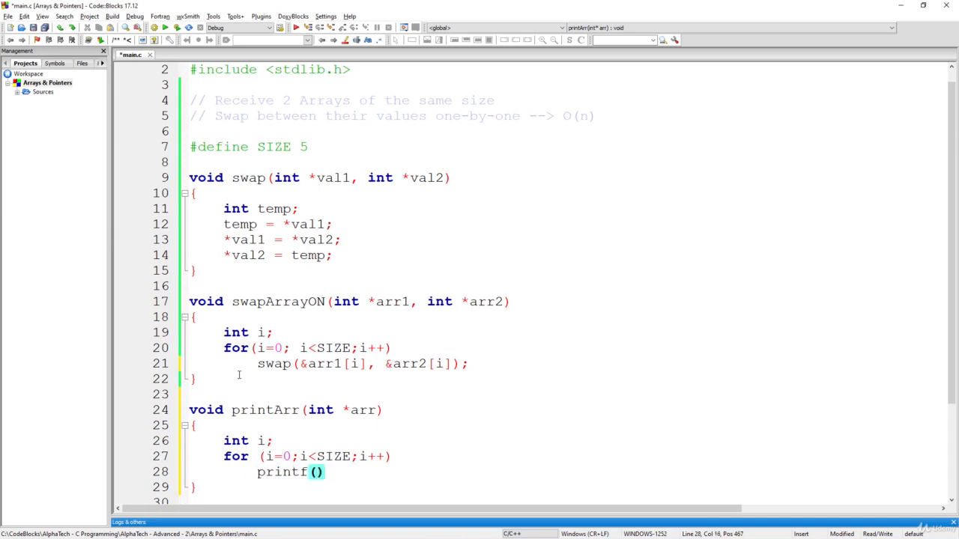
{"action": "type", "text": "\"%d \""}
{"action": "type", "text": ", arr"}
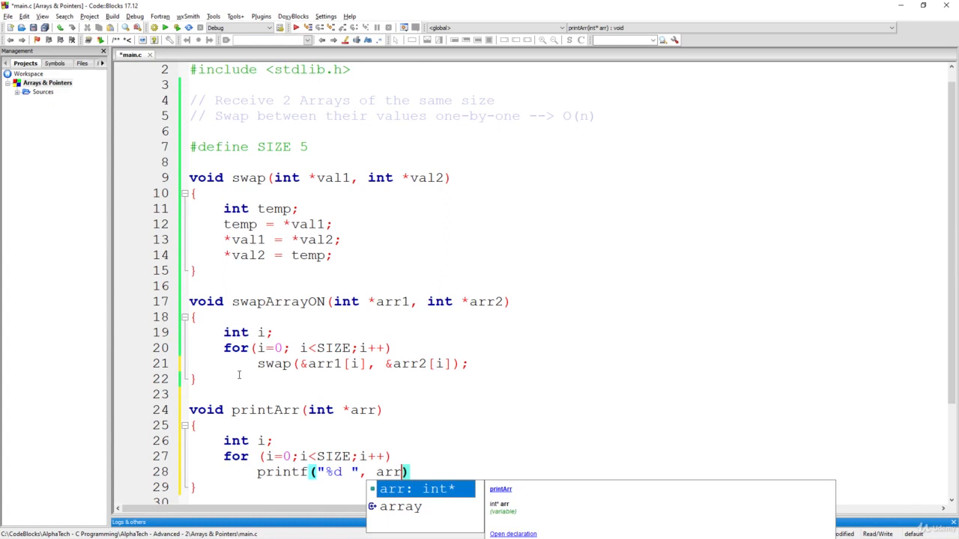
{"action": "type", "text": "[i]"}
{"action": "key", "text": "End"}
{"action": "type", "text": ";"}
{"action": "key", "text": "ctrl+s"}
{"action": "key", "text": "Return"}
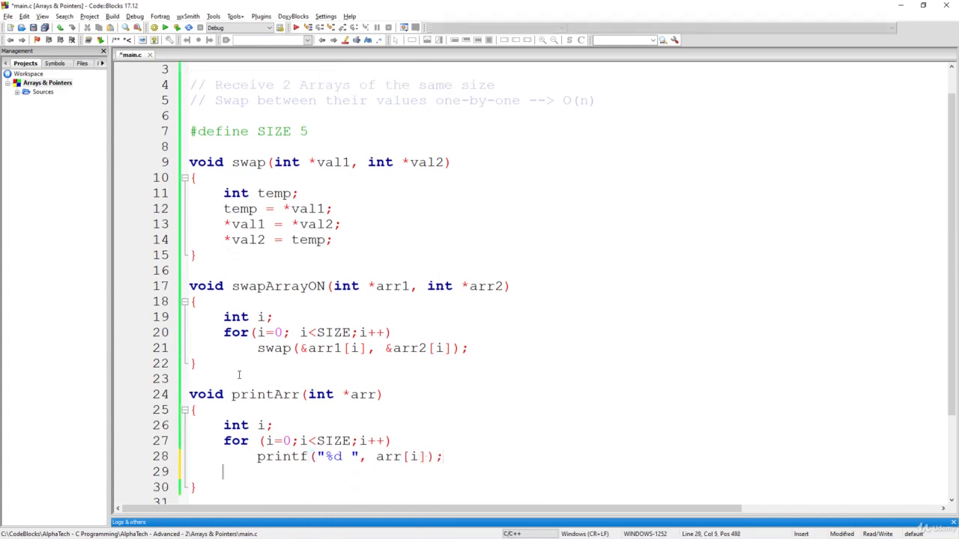
{"action": "type", "text": "printf(\""}
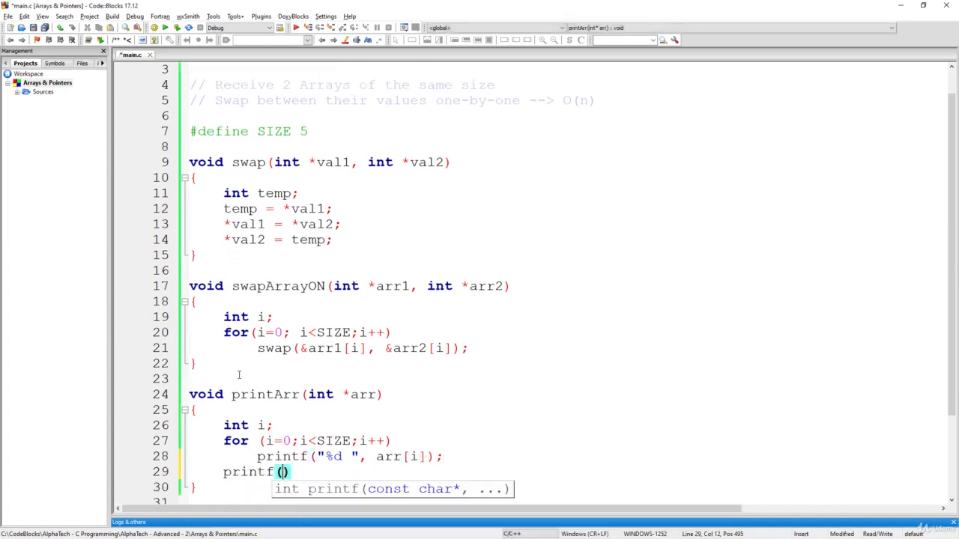
{"action": "type", "text": "\\"}
{"action": "type", "text": "n\")"}
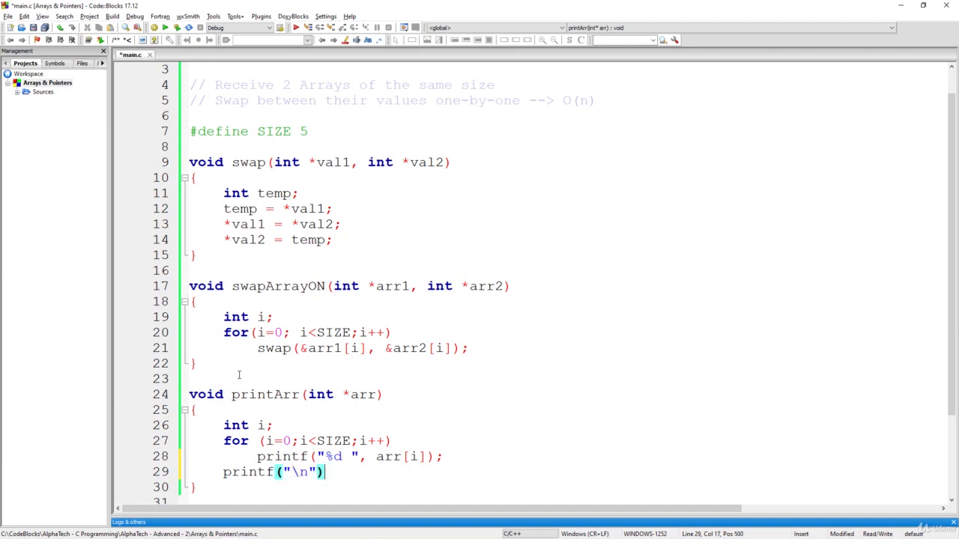
{"action": "type", "text": ";"}
{"action": "scroll", "coordinate": [376, 224], "scroll_direction": "down", "scroll_amount": 3}
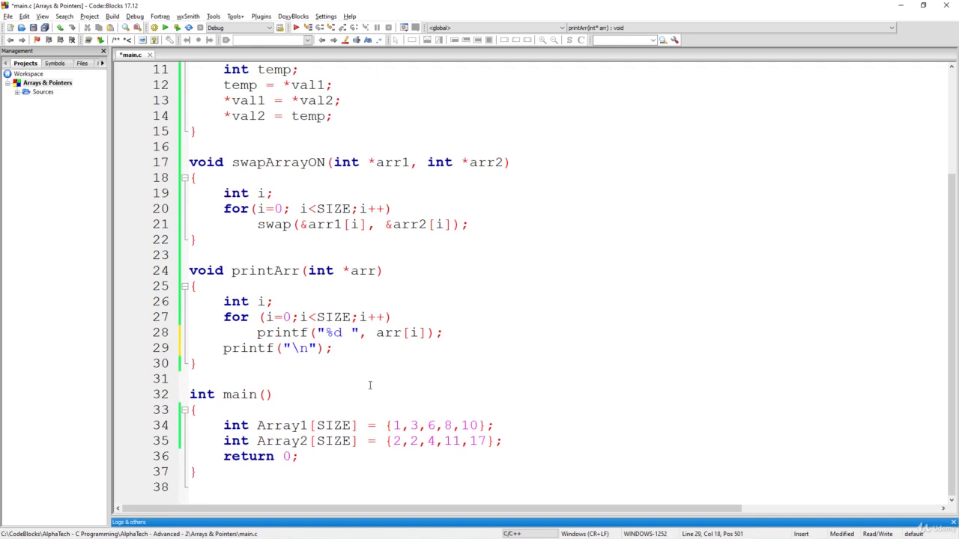
{"action": "scroll", "coordinate": [345, 466], "scroll_direction": "up", "scroll_amount": 1}
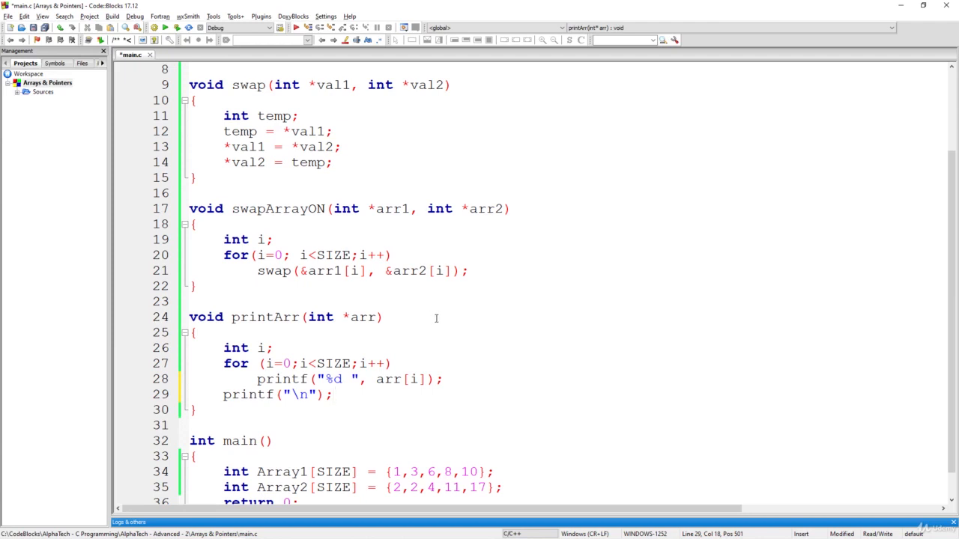
{"action": "scroll", "coordinate": [453, 315], "scroll_direction": "down", "scroll_amount": 1}
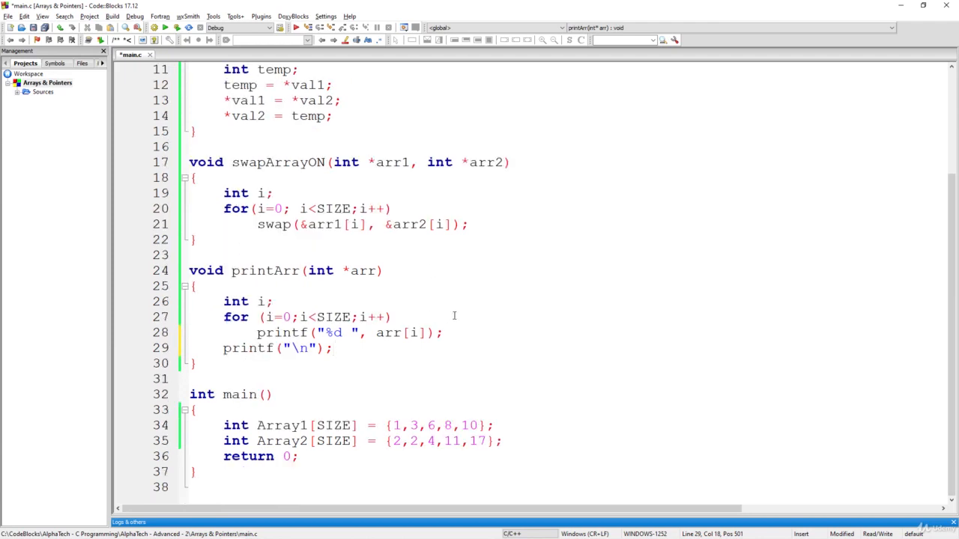
- In main, add printf("Array values before swap\n") after the Array2 declaration
{"action": "left_click", "coordinate": [525, 443]}
{"action": "key", "text": "Return"}
{"action": "type", "text": "print"}
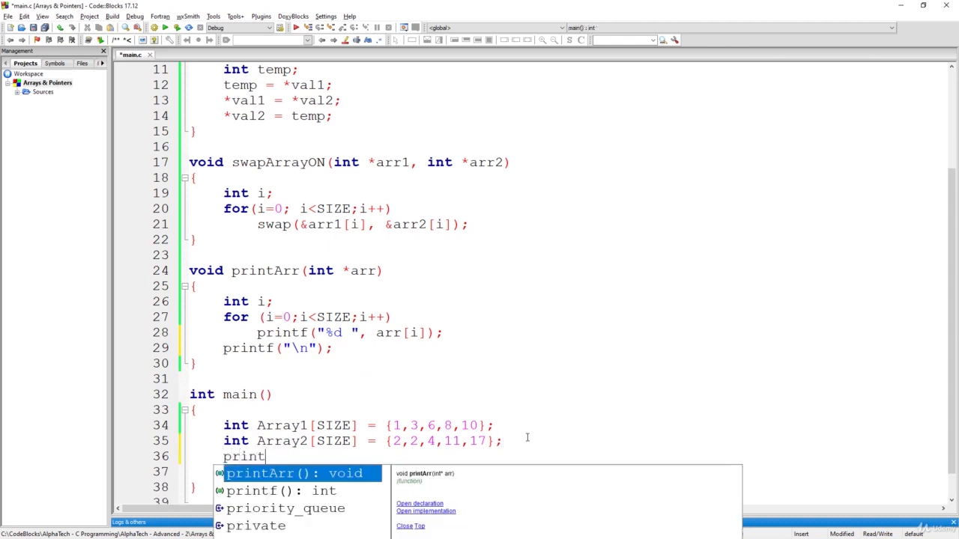
{"action": "type", "text": "f(\"Values before "}
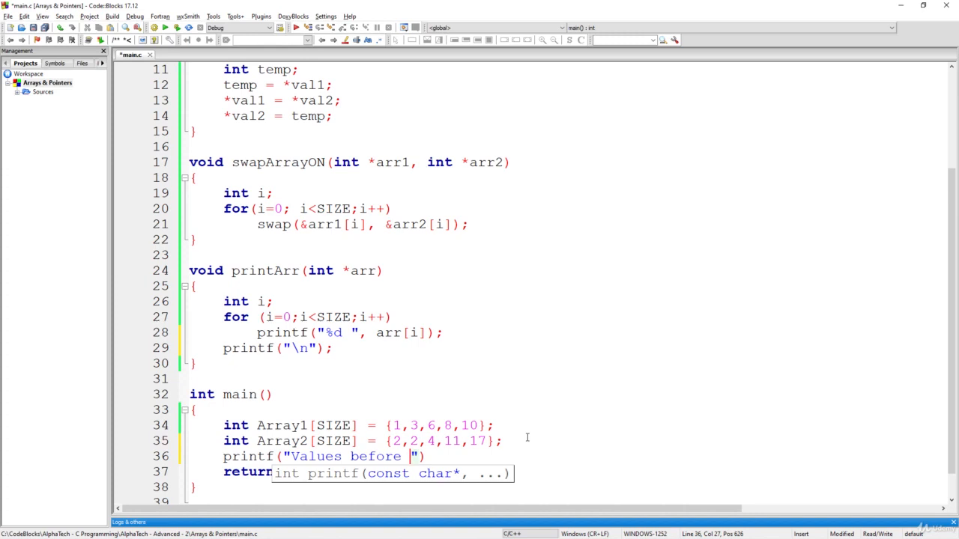
{"action": "type", "text": "swap"}
{"action": "key", "text": "ctrl+Left"}
{"action": "key", "text": "ctrl+Left"}
{"action": "key", "text": "ctrl+Left"}
{"action": "key", "text": "Delete"}
{"action": "type", "text": "Arra"}
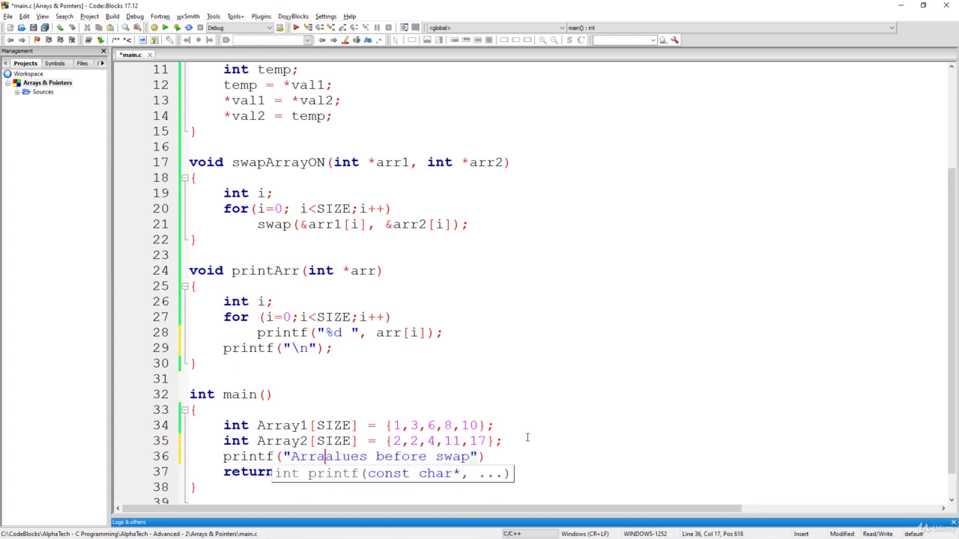
{"action": "type", "text": "y v"}
{"action": "key", "text": "End"}
{"action": "key", "text": "Left"}
{"action": "key", "text": "Left"}
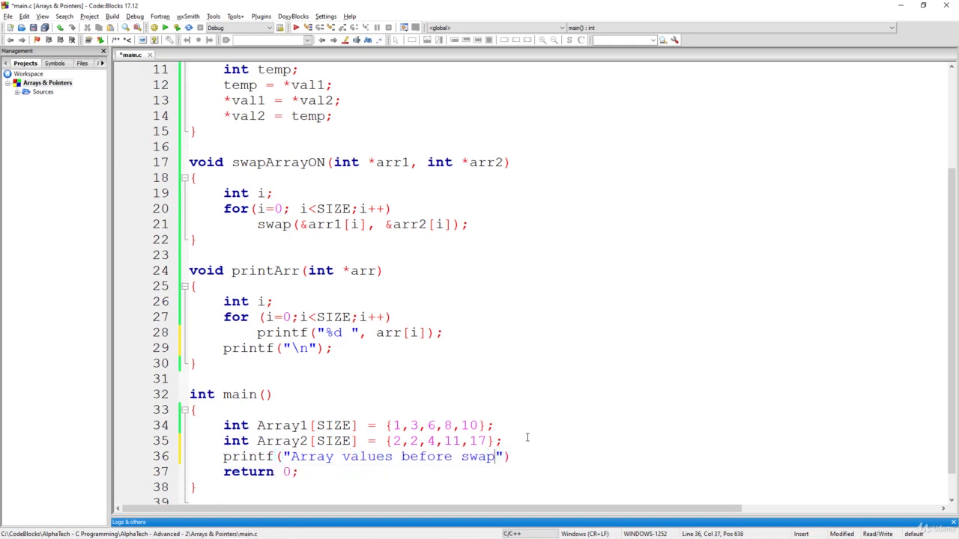
{"action": "key", "text": "End"}
{"action": "type", "text": ";"}
{"action": "key", "text": "Return"}
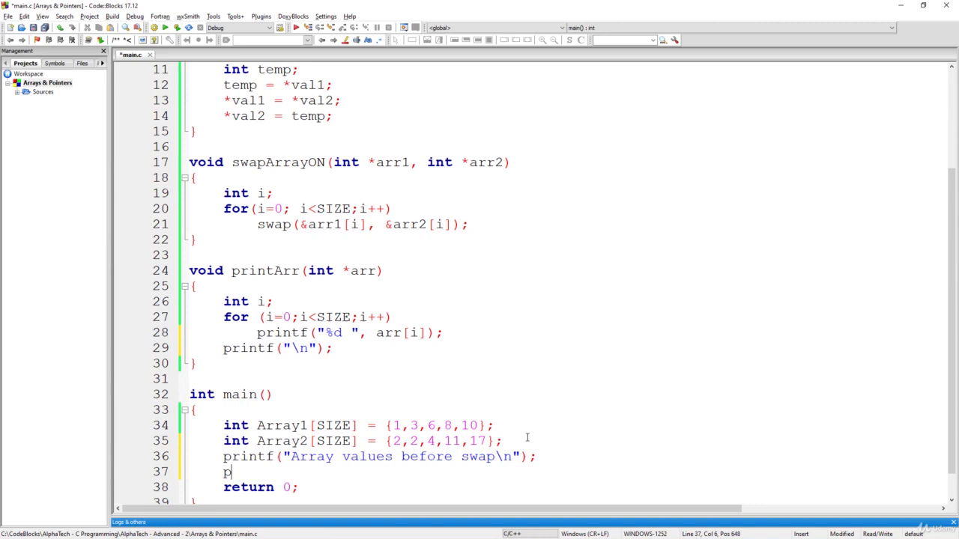
{"action": "type", "text": "printArr("}
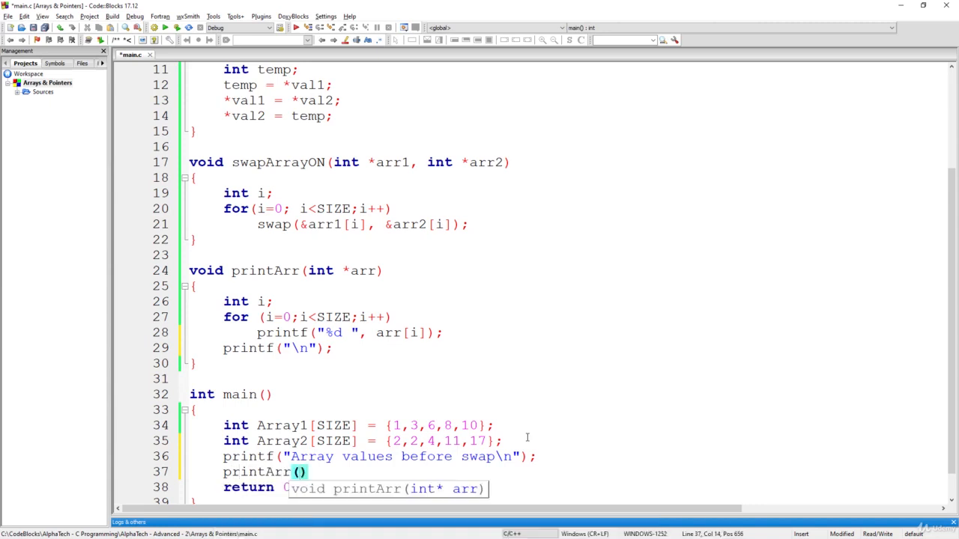
{"action": "type", "text": "Array1"}
- Add printArr(Array1) and a duplicated printArr(Array2) call below the heading
{"action": "key", "text": "End"}
{"action": "type", "text": ";"}
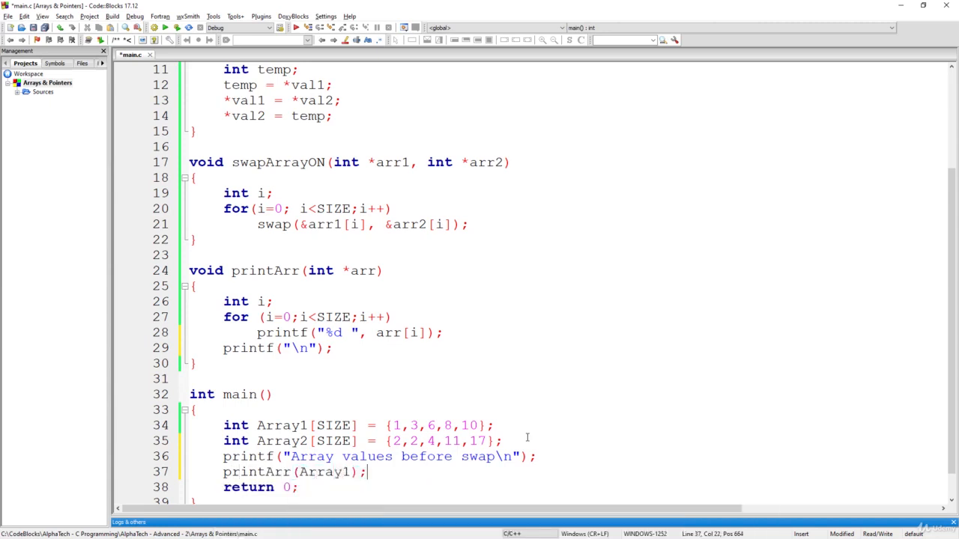
{"action": "key", "text": "shift+Home"}
{"action": "key", "text": "ctrl+c"}
{"action": "key", "text": "End"}
{"action": "key", "text": "Return"}
{"action": "key", "text": "ctrl+v"}
{"action": "key", "text": "Left"}
{"action": "key", "text": "Left"}
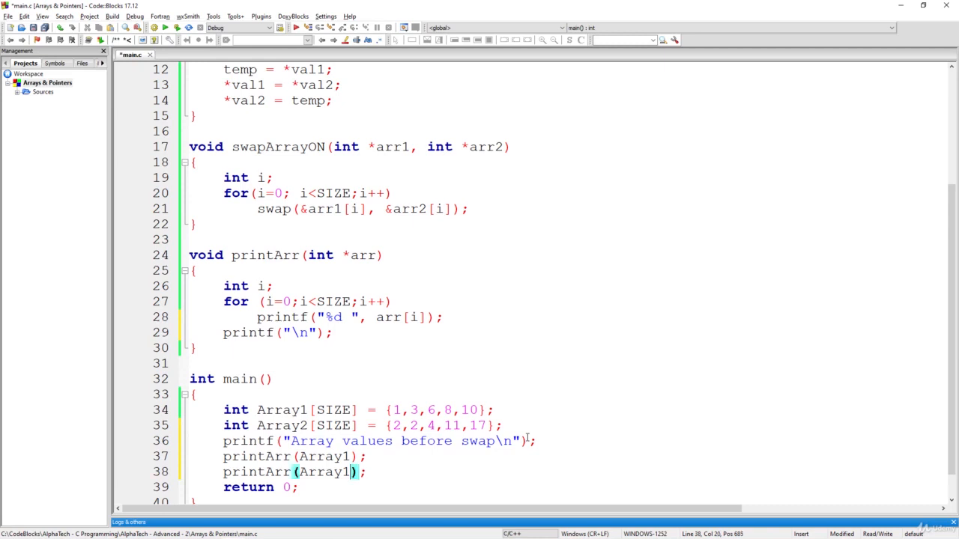
{"action": "key", "text": "BackSpace"}
{"action": "type", "text": "2"}
{"action": "key", "text": "End"}
{"action": "key", "text": "Return"}
{"action": "type", "text": "swa"}
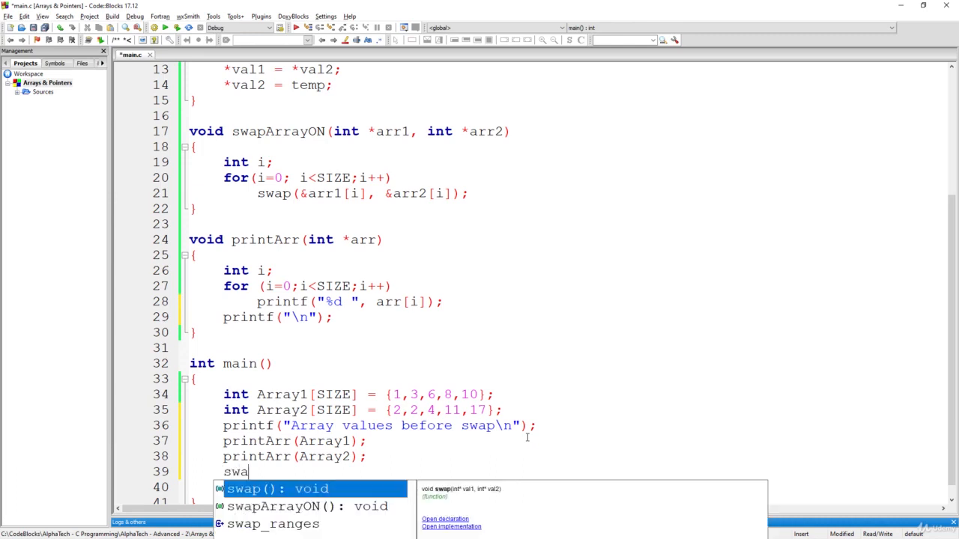
{"action": "type", "text": "p"}
- Call swapArrayON(Array1, Array2) after printing both arrays and save main.c
{"action": "key", "text": "Down"}
{"action": "key", "text": "Return"}
{"action": "type", "text": "("}
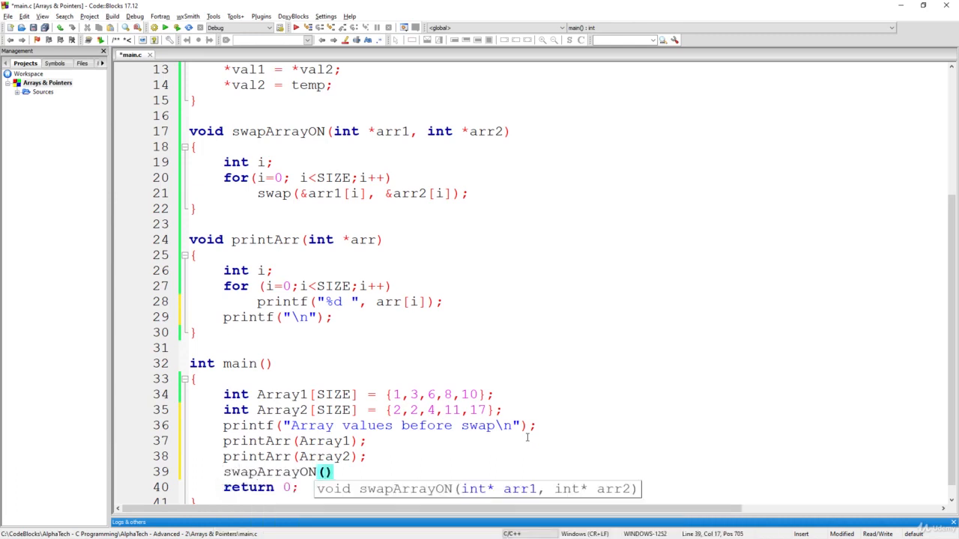
{"action": "type", "text": "Array"}
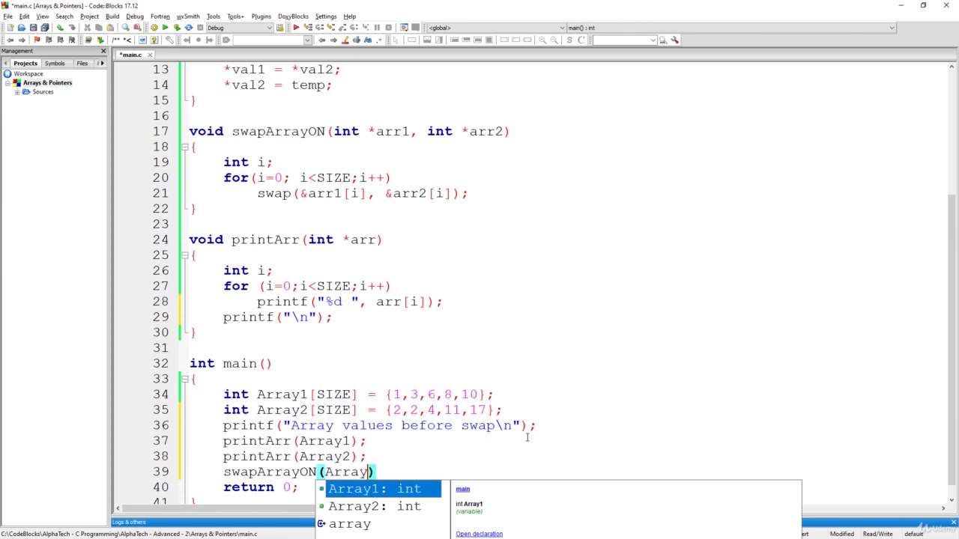
{"action": "key", "text": "Return"}
{"action": "type", "text": ", Arr"}
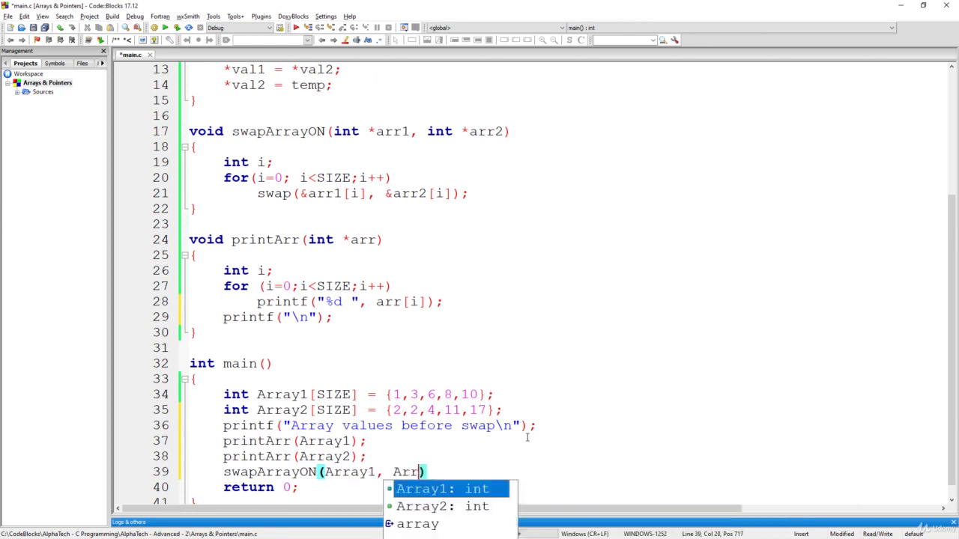
{"action": "type", "text": "ay2"}
{"action": "key", "text": "Right"}
{"action": "type", "text": ";"}
{"action": "key", "text": "ctrl+s"}
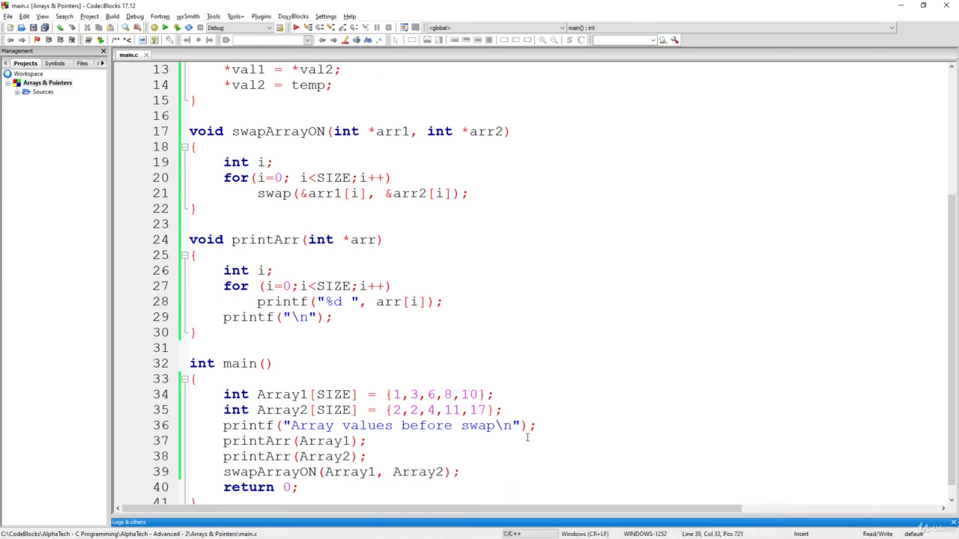
- Add the AFTER swap heading and both printArr calls after the swap, capitalise BEFORE, then build and run
{"action": "double_click", "coordinate": [348, 472]}
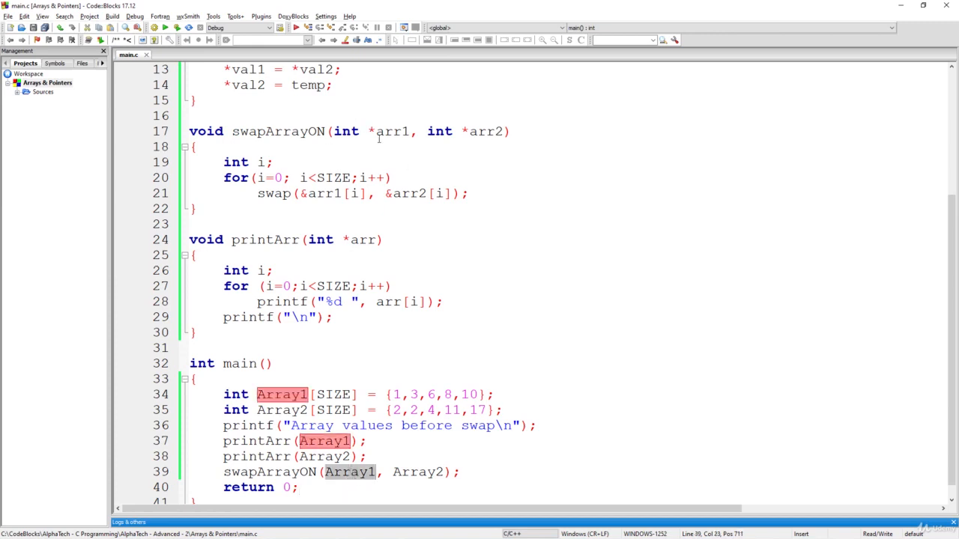
{"action": "double_click", "coordinate": [424, 472]}
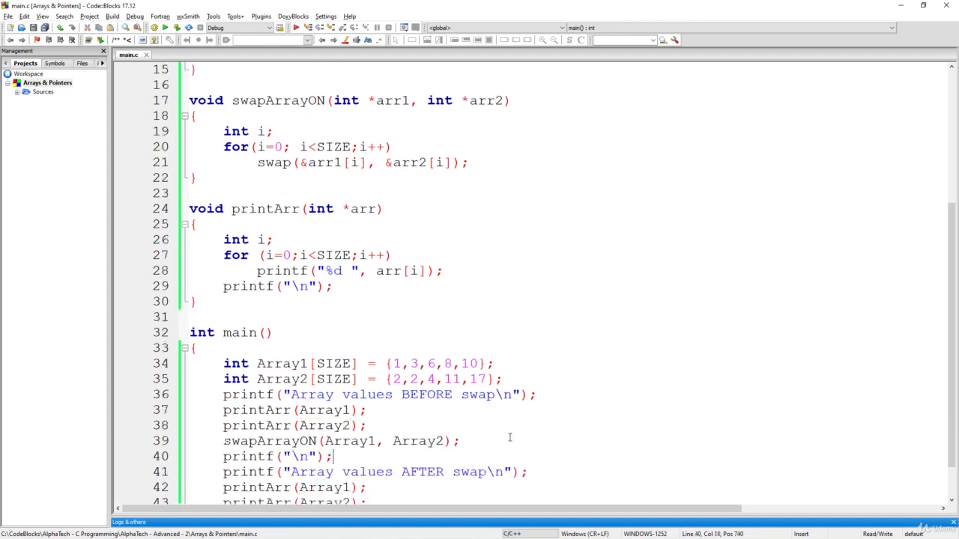
{"action": "scroll", "coordinate": [509, 438], "scroll_direction": "down", "scroll_amount": 1}
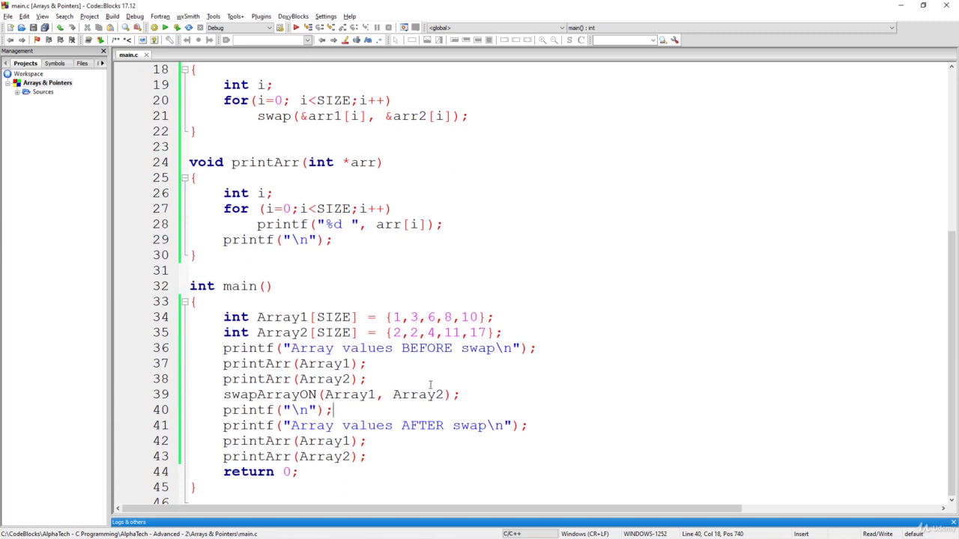
{"action": "left_click", "coordinate": [177, 28]}
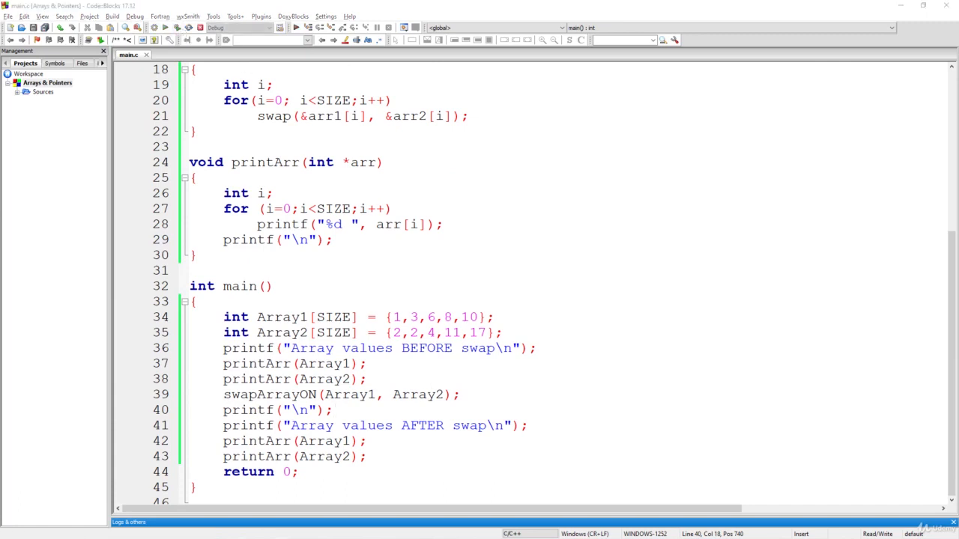
- Move the console aside and highlight Array1's original output line 1 3 6 8 10
{"action": "left_click_drag", "start_coordinate": [606, 180], "coordinate": [608, 133]}
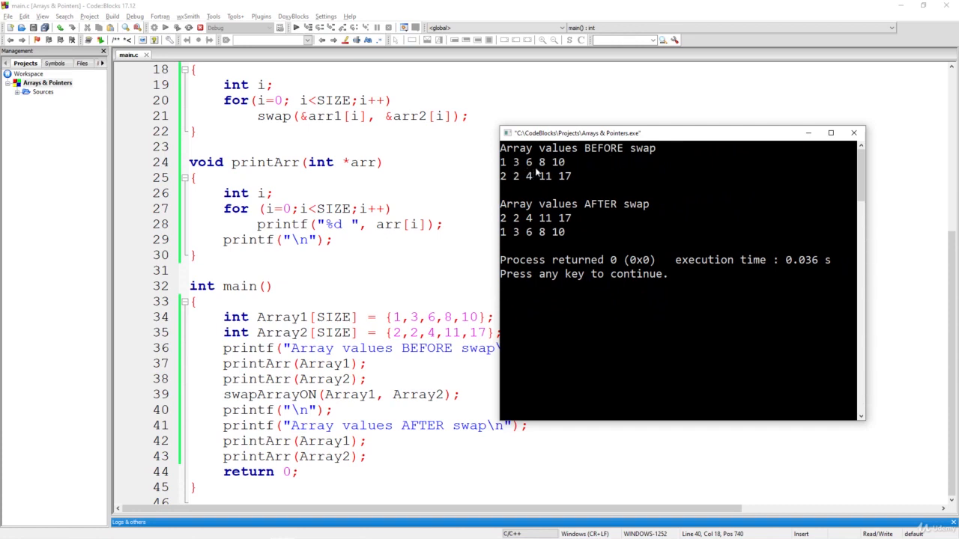
{"action": "left_click_drag", "start_coordinate": [567, 162], "coordinate": [504, 167]}
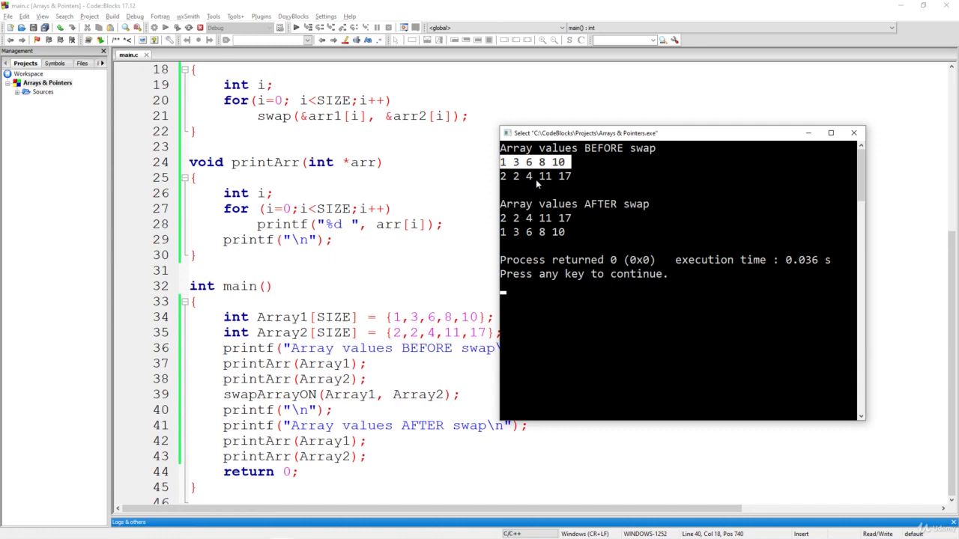
{"action": "left_click", "coordinate": [567, 231]}
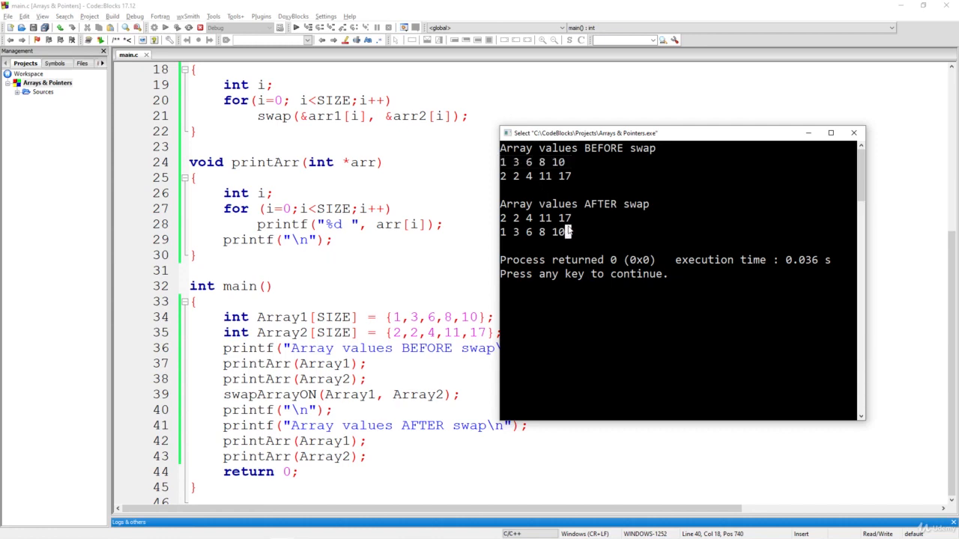
{"action": "scroll", "coordinate": [438, 247], "scroll_direction": "up", "scroll_amount": 3}
{"action": "scroll", "coordinate": [438, 247], "scroll_direction": "up", "scroll_amount": 3}
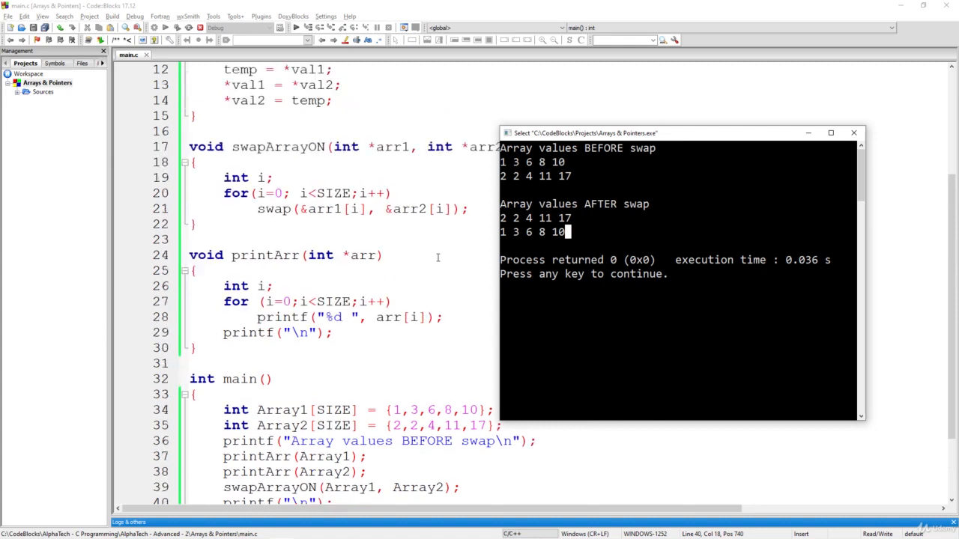
{"action": "scroll", "coordinate": [468, 257], "scroll_direction": "up", "scroll_amount": 3}
{"action": "left_click_drag", "start_coordinate": [562, 133], "coordinate": [618, 111]}
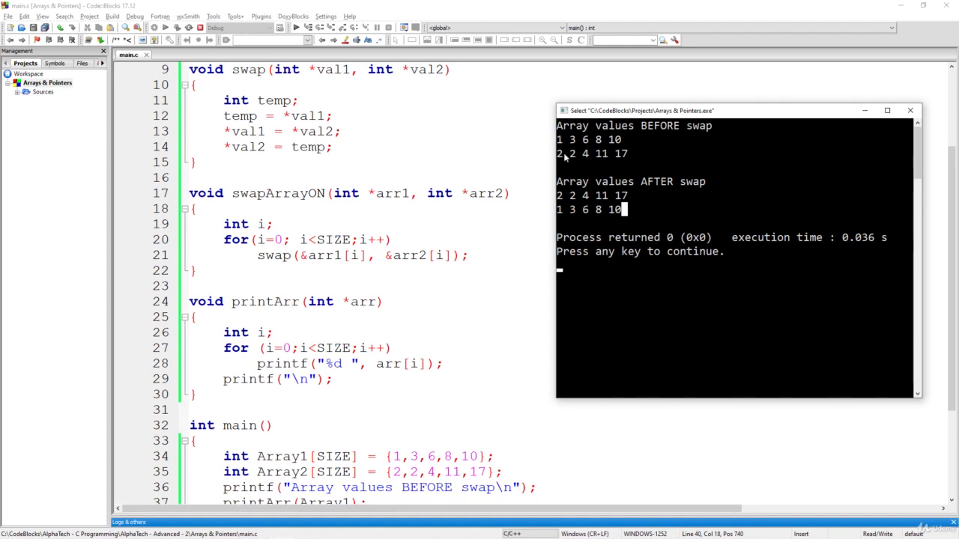
{"action": "scroll", "coordinate": [393, 362], "scroll_direction": "down", "scroll_amount": 1}
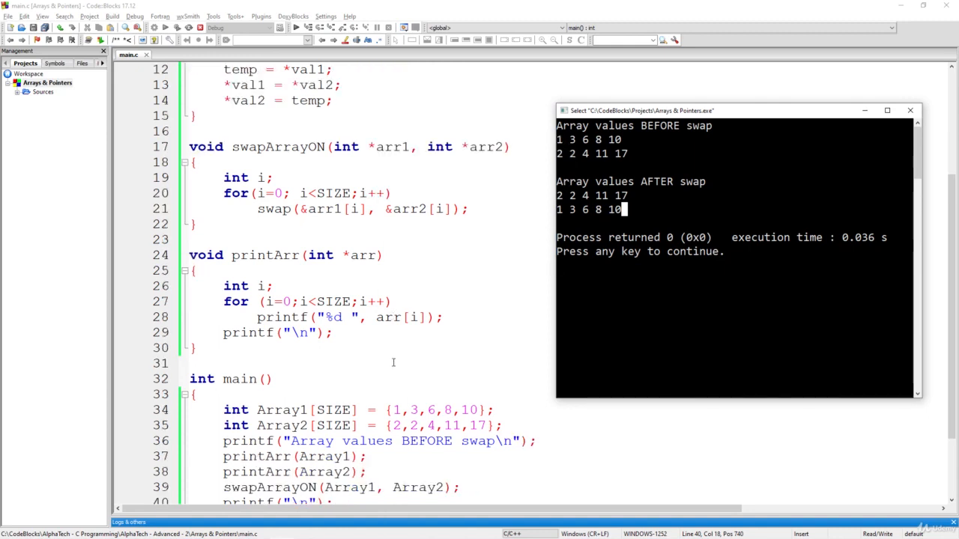
{"action": "scroll", "coordinate": [273, 458], "scroll_direction": "up", "scroll_amount": 1}
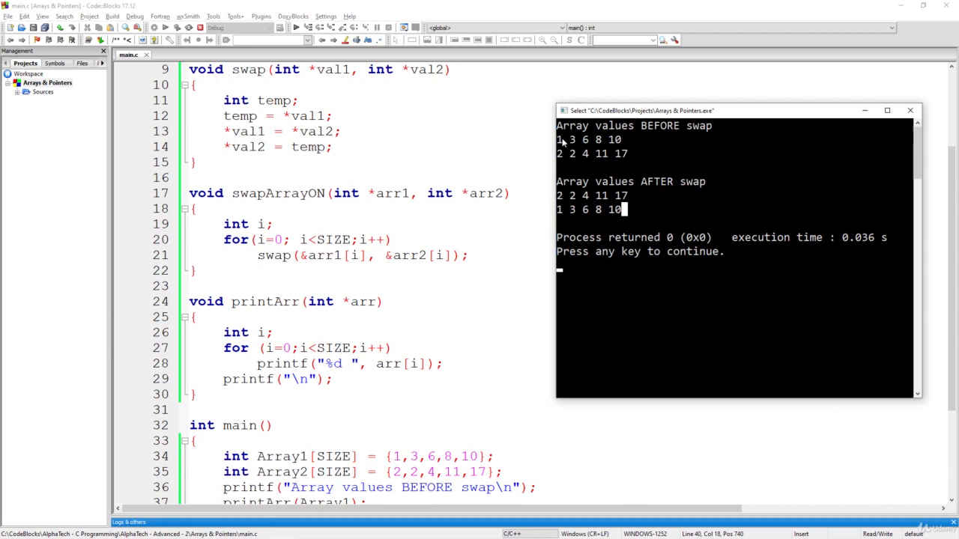
{"action": "scroll", "coordinate": [300, 442], "scroll_direction": "down", "scroll_amount": 2}
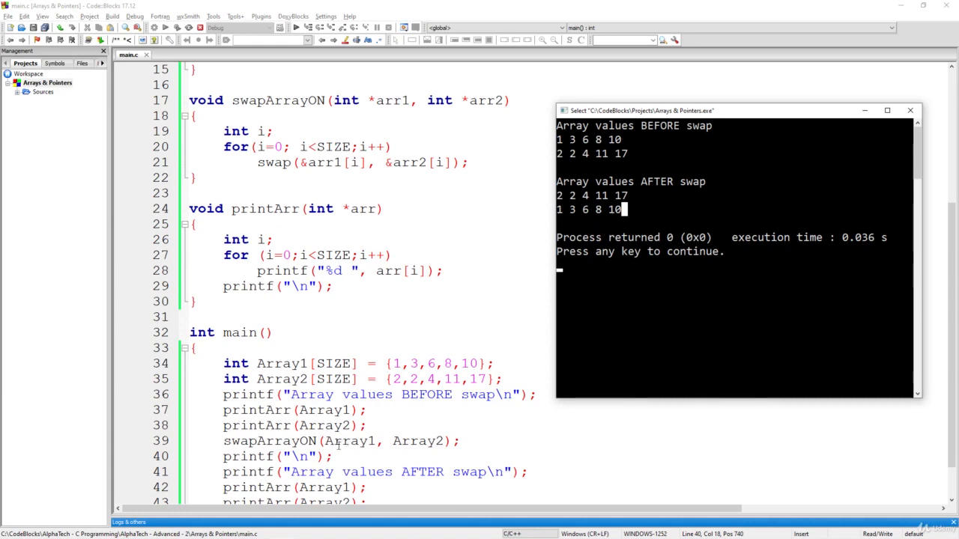
{"action": "scroll", "coordinate": [426, 430], "scroll_direction": "up", "scroll_amount": 4}
{"action": "scroll", "coordinate": [426, 431], "scroll_direction": "up", "scroll_amount": 4}
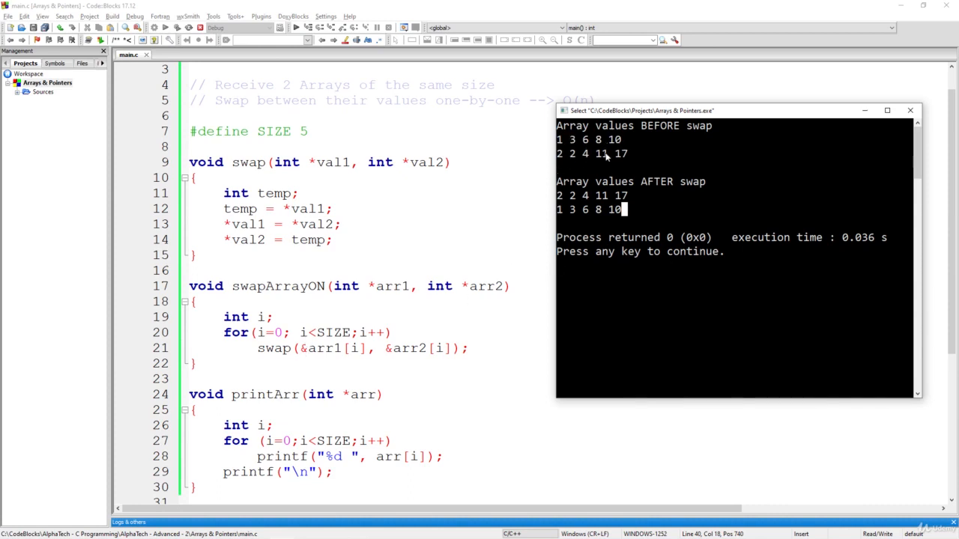
{"action": "left_click", "coordinate": [558, 140]}
{"action": "left_click", "coordinate": [560, 154]}
{"action": "left_click", "coordinate": [559, 195]}
{"action": "left_click", "coordinate": [572, 195]}
{"action": "left_click", "coordinate": [558, 139]}
{"action": "left_click_drag", "start_coordinate": [558, 139], "coordinate": [620, 142]}
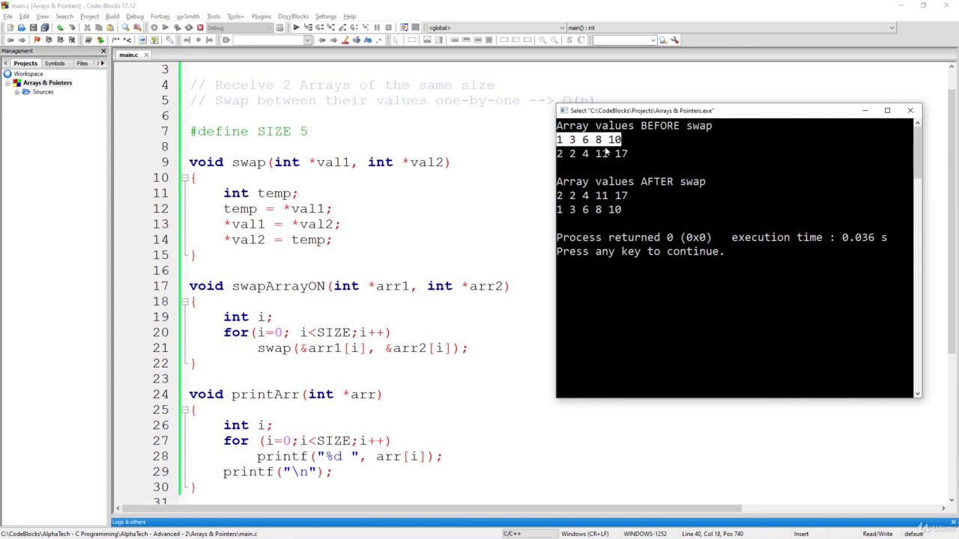